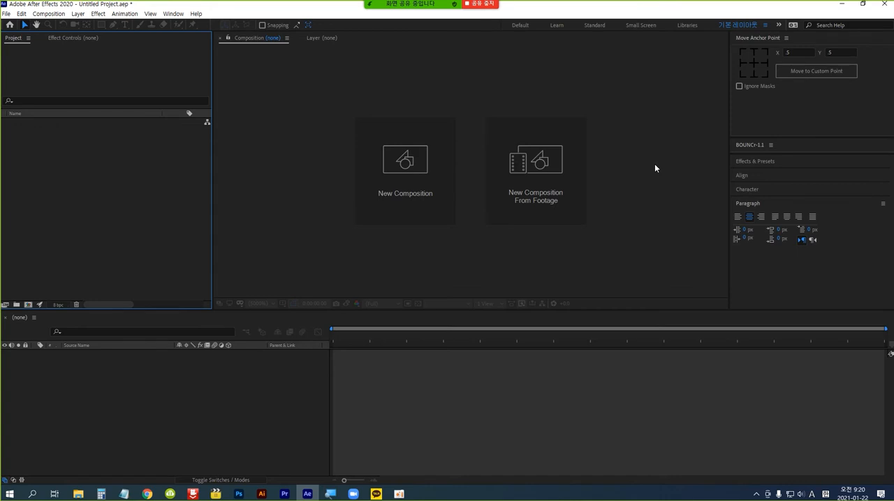
Start a new composition and name it "3D 텍스트".
click(403, 170)
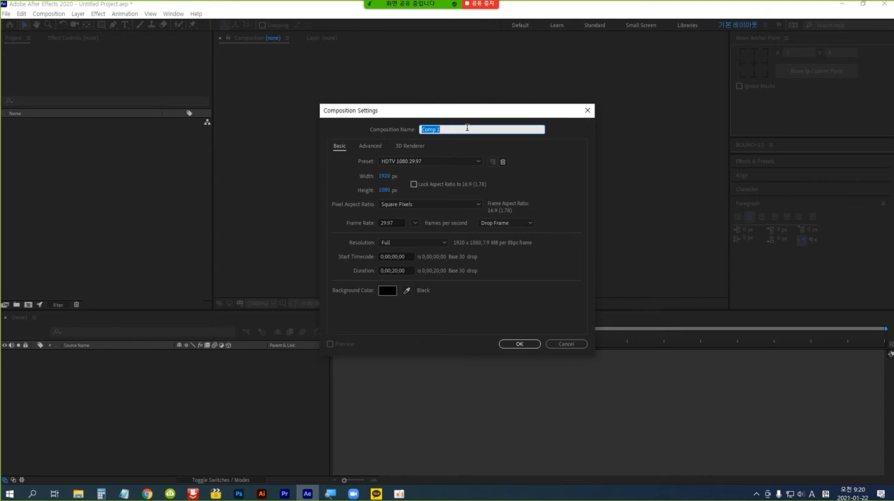
text(3)
key(Hangul)
text(ㅇ)
key(BackSpace)
key(Hangul)
text(D)
key(Hangul)
text(텍ㅅㅡ트)
key(Return)
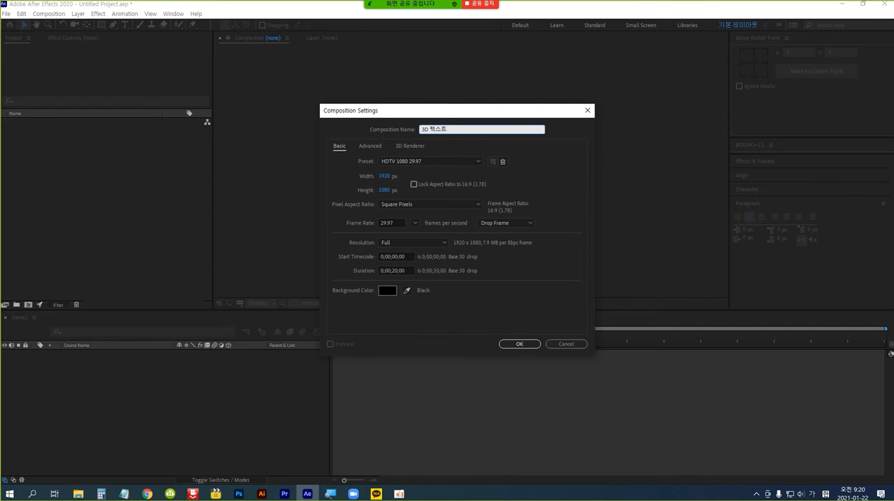
Choose the HDTV 1080 29.97 preset for the composition and create it.
click(476, 162)
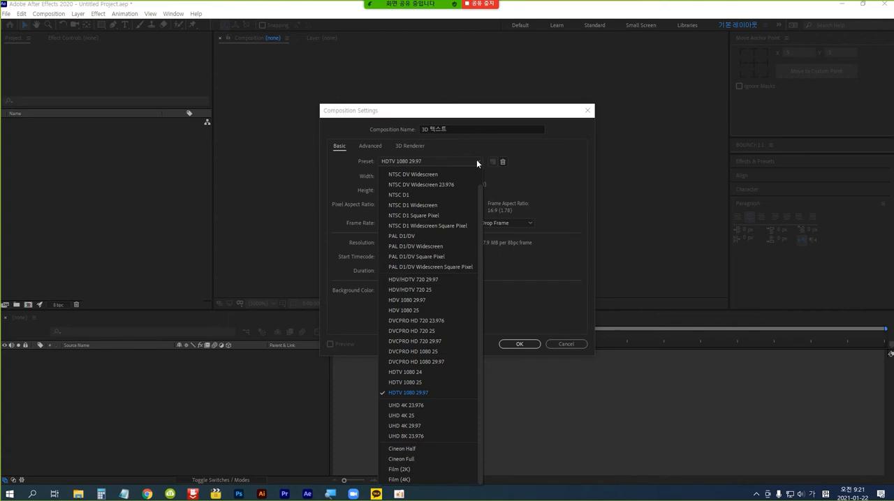
click(440, 392)
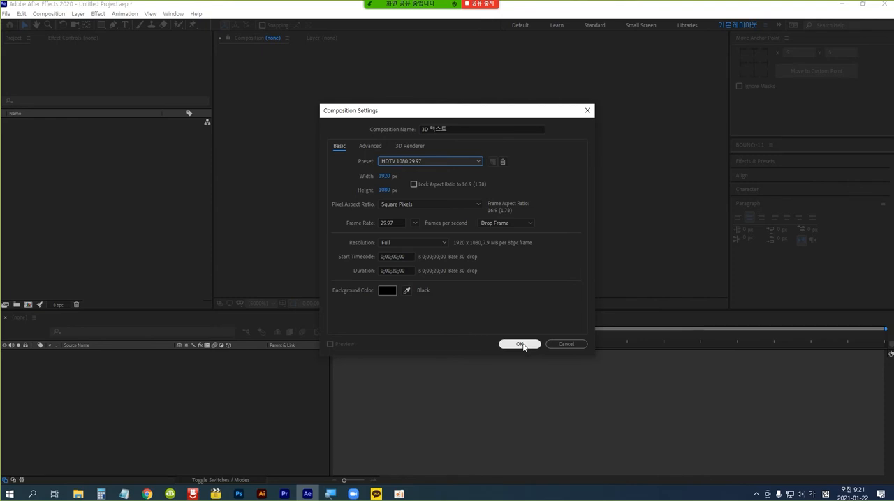
click(520, 345)
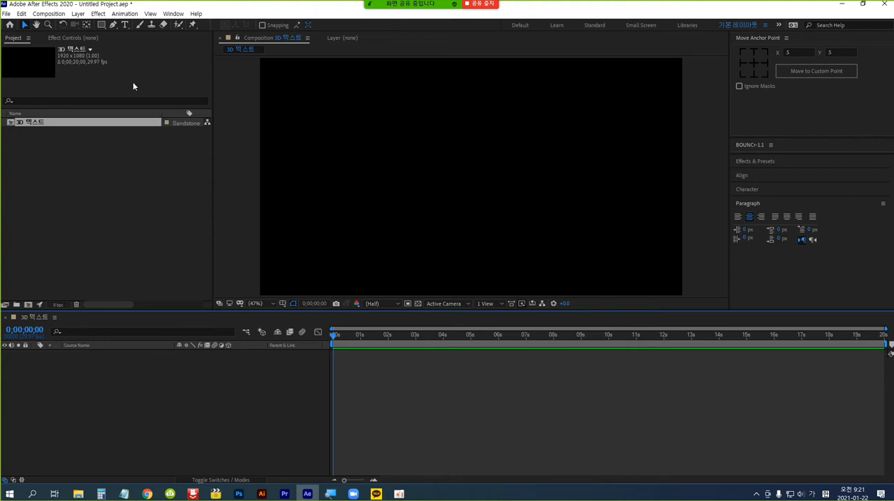
Add a horizontal text layer reading "3D" to the composition and return to the Selection tool.
click(126, 26)
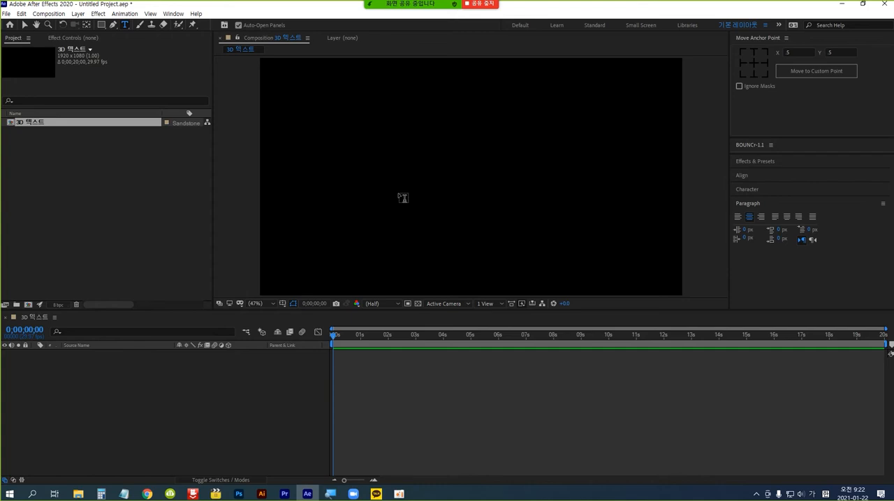
click(399, 198)
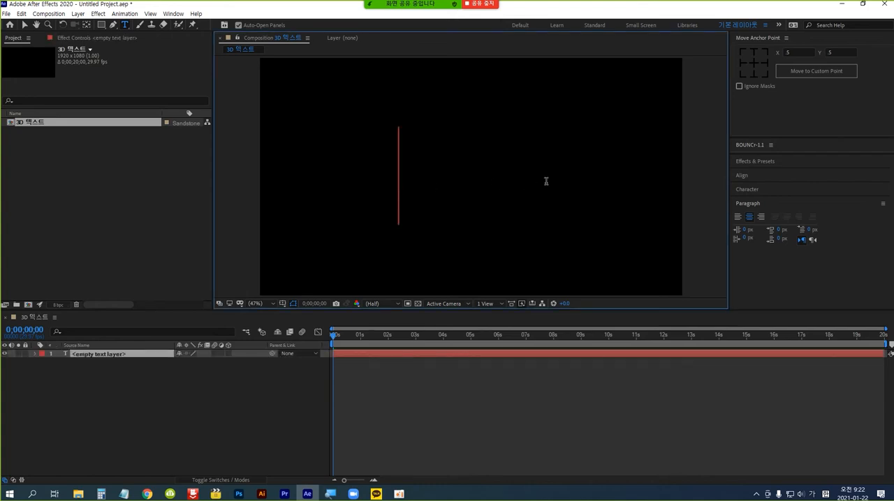
text(3D)
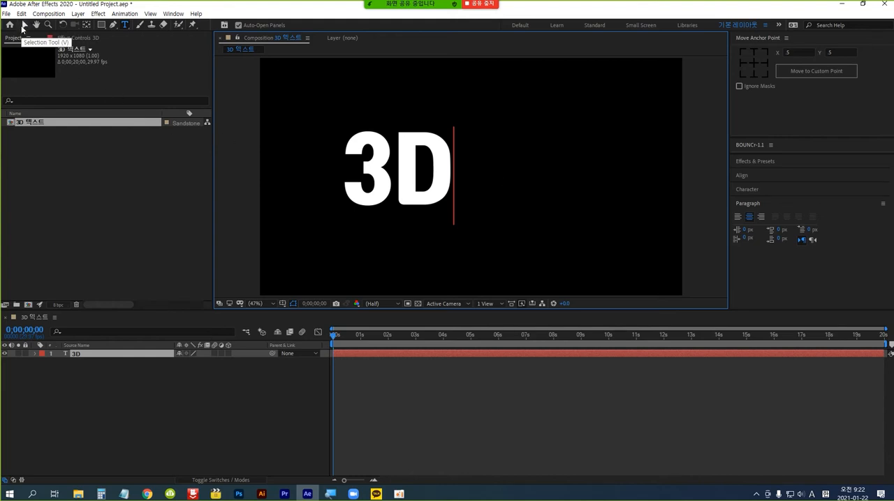
click(26, 27)
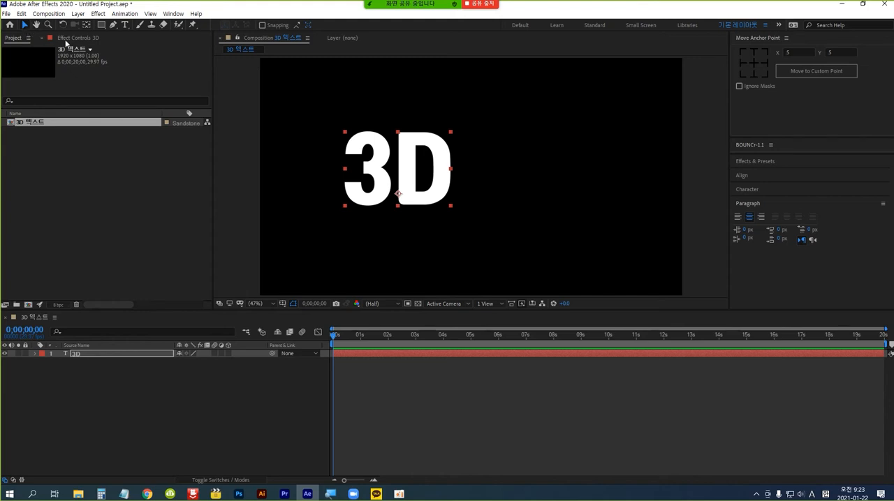
Align the 3D text layer to the composition's centre both horizontally and vertically.
click(774, 178)
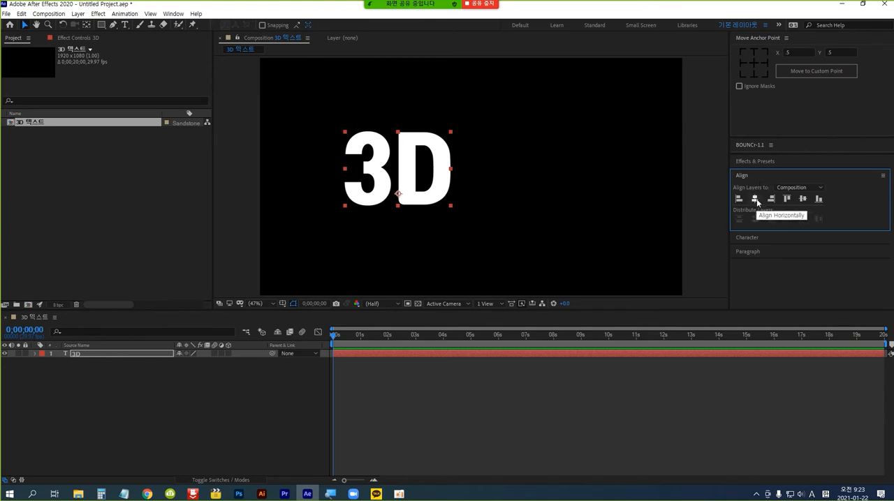
click(756, 200)
key(Caps_Lock)
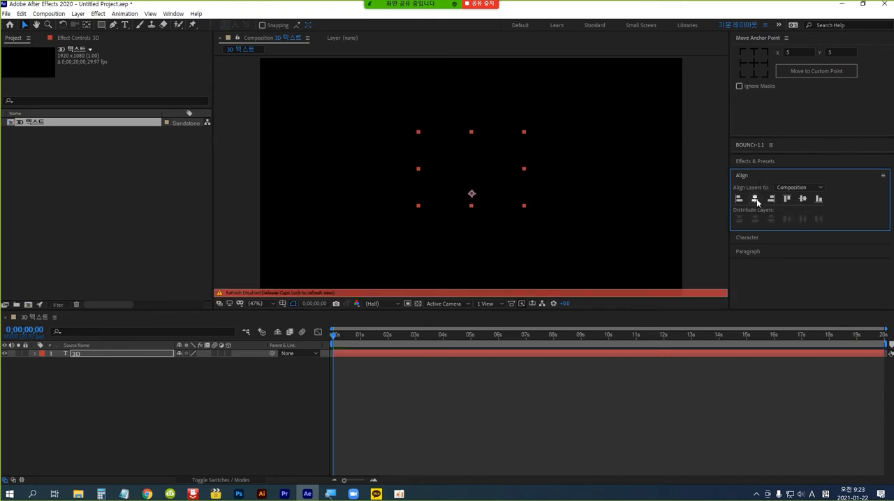
key(Caps_Lock)
click(804, 200)
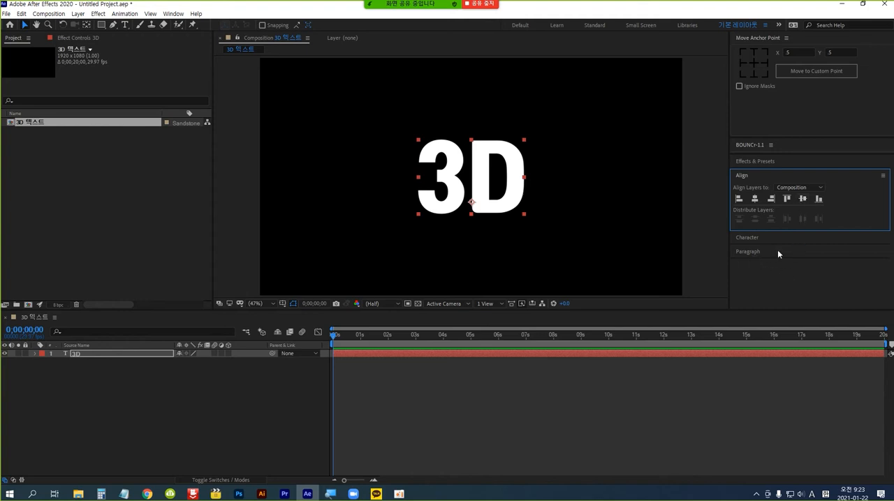
click(798, 252)
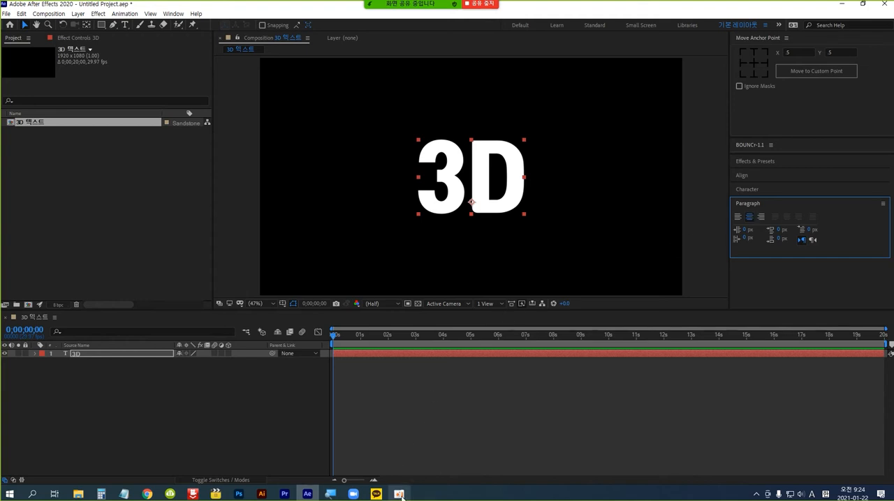
mouse_move(401, 497)
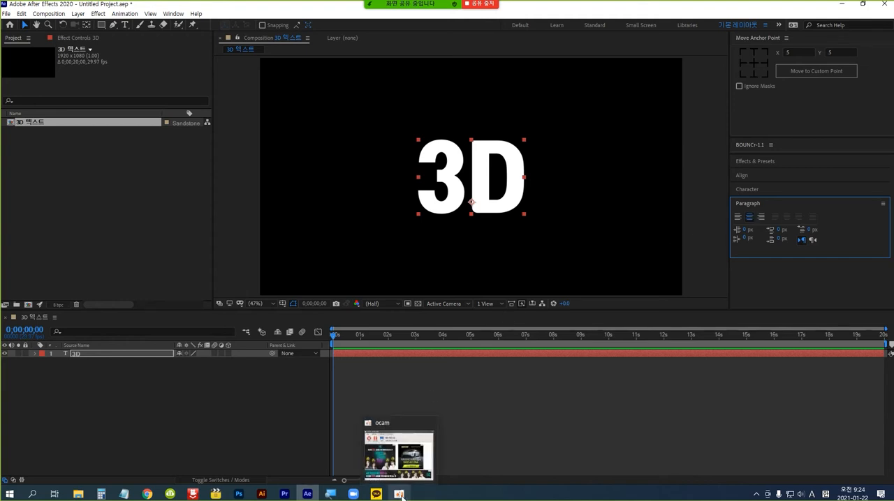
click(399, 495)
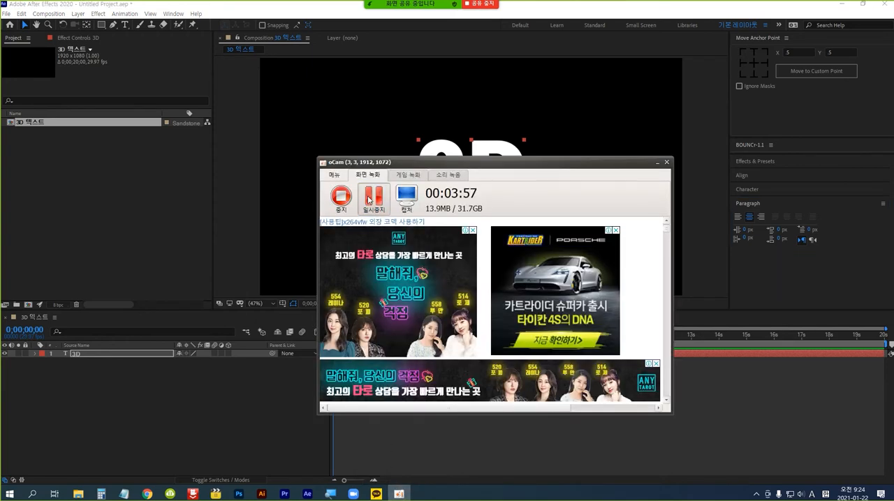
click(656, 163)
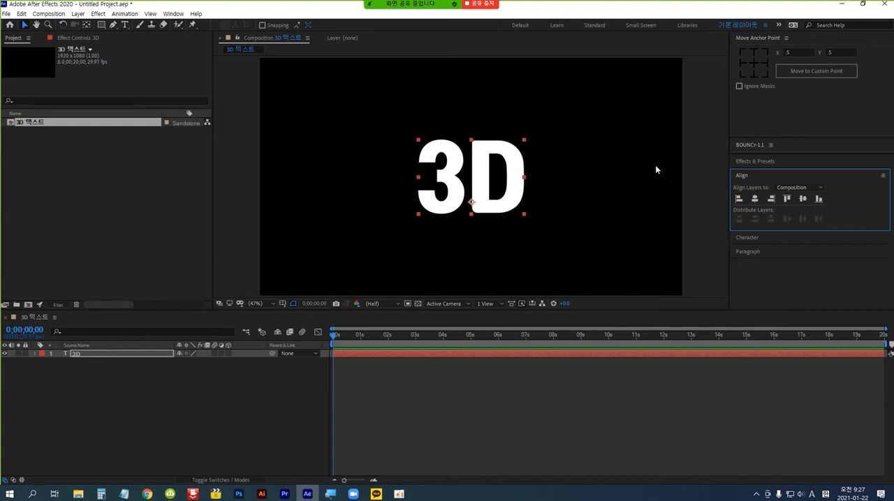
Move the 3D text's anchor point up to the text's centre with the Pan Behind tool, then return to the Selection tool.
click(86, 25)
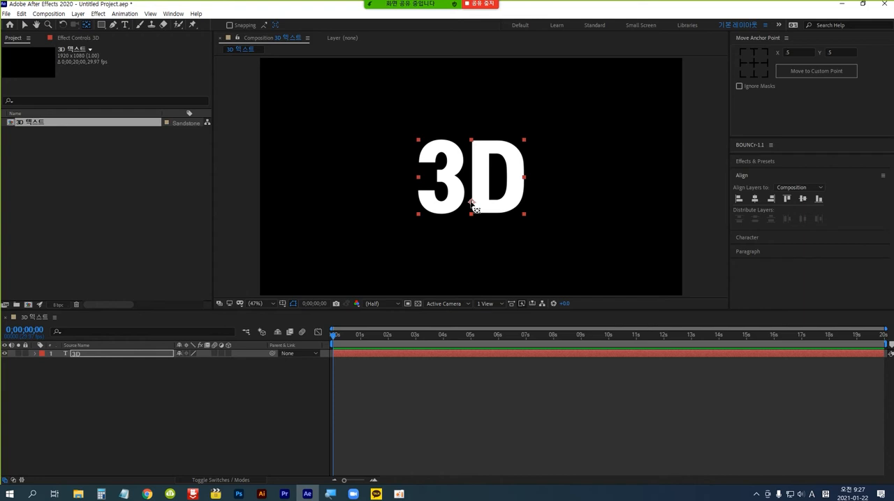
drag(472, 204, 472, 176)
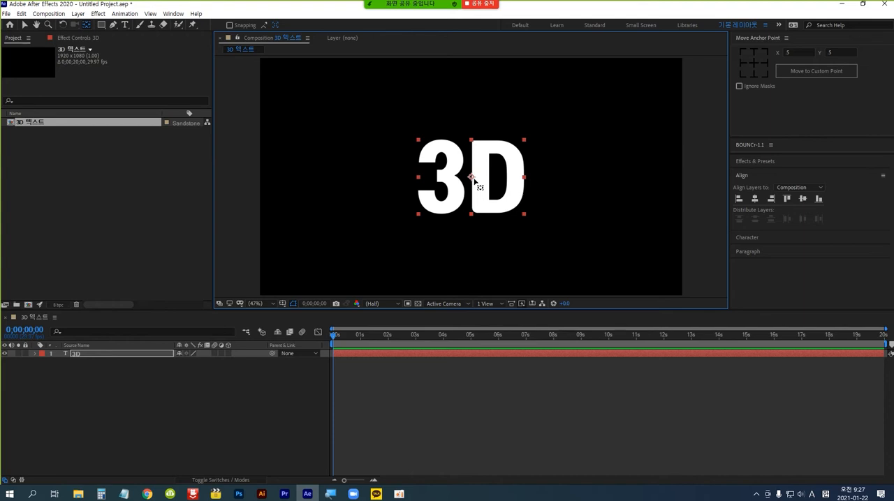
click(24, 27)
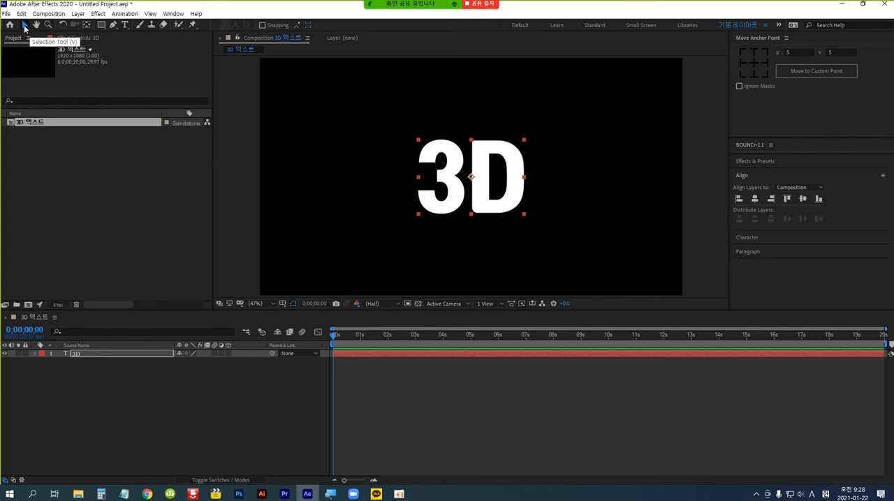
click(25, 27)
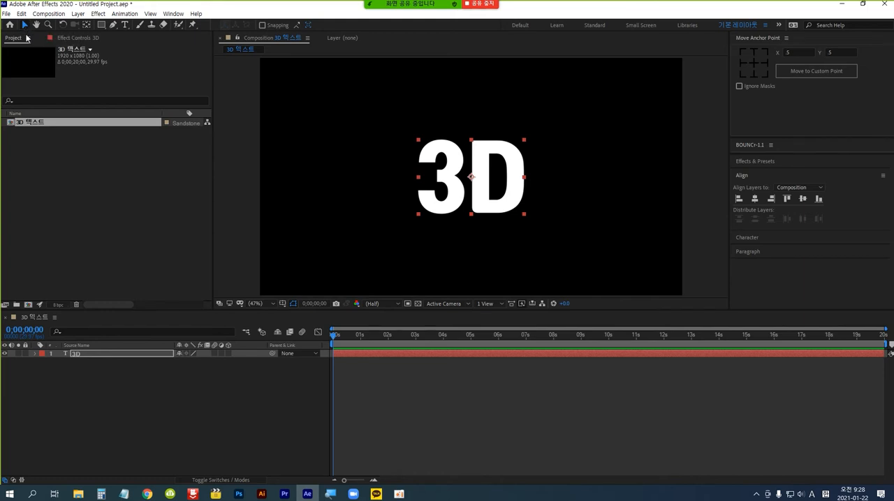
Turn the "3D" text into a 3D layer and choose CINEMA 4D as the composition's renderer.
click(125, 356)
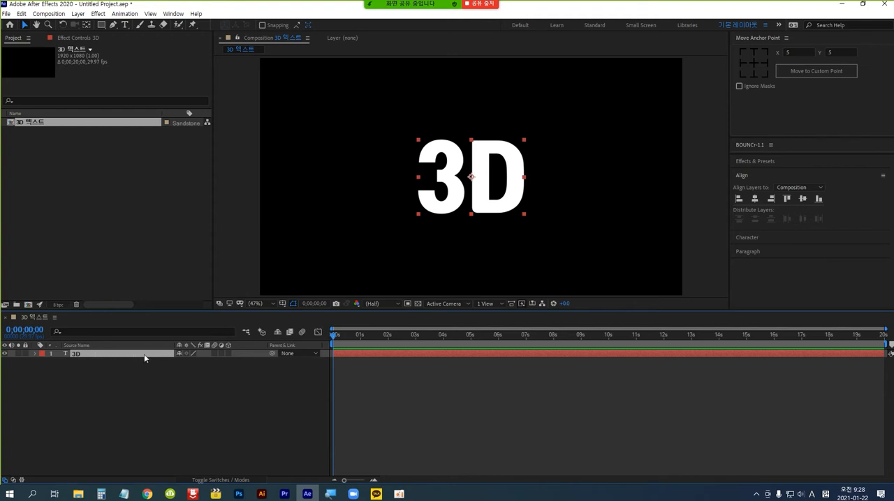
click(228, 353)
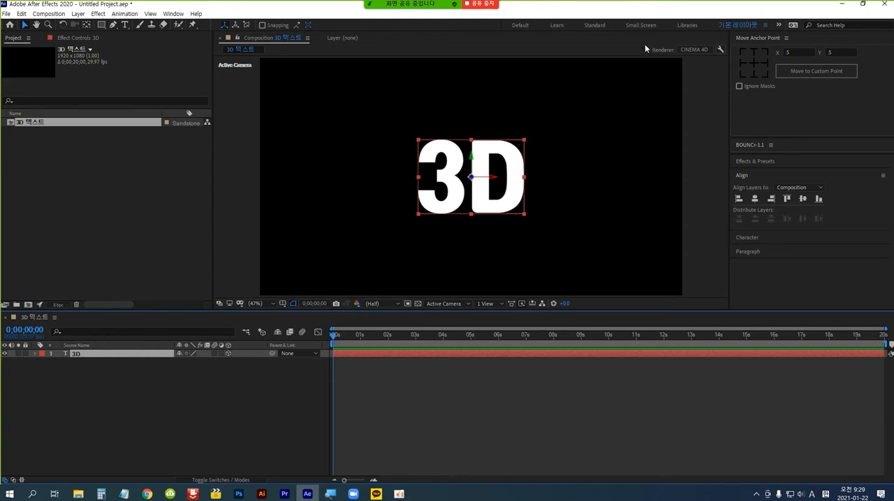
click(694, 49)
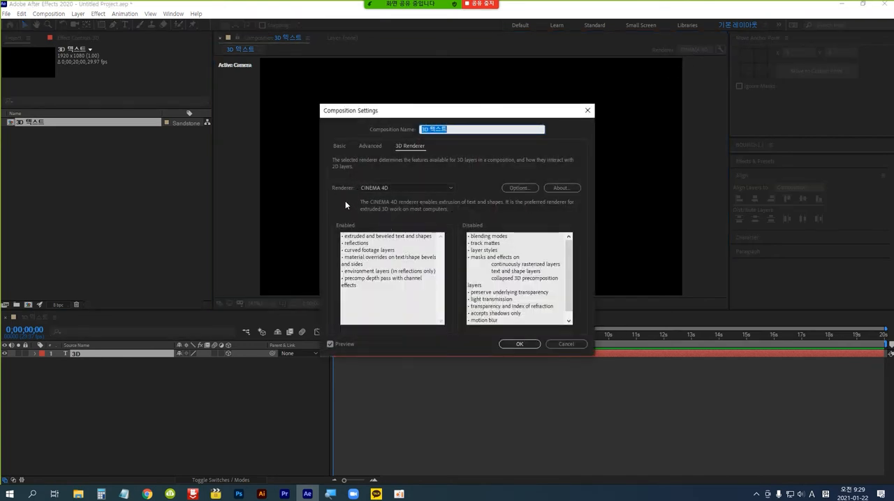
click(451, 187)
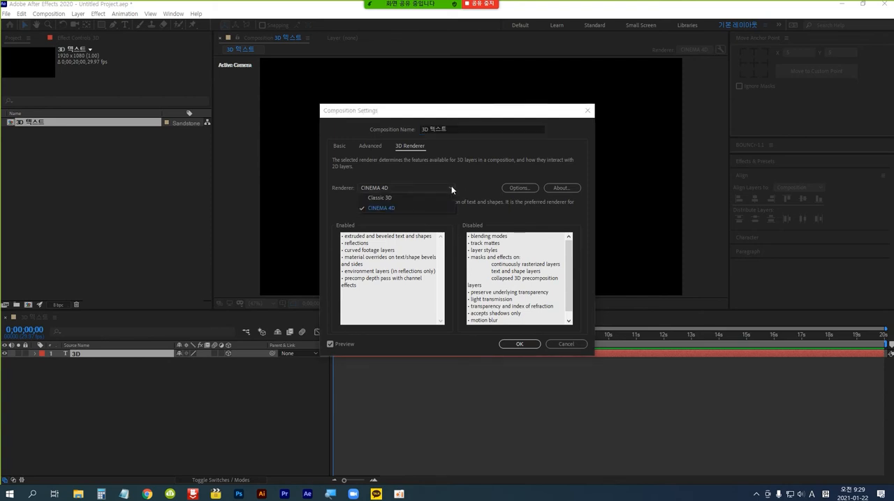
click(420, 208)
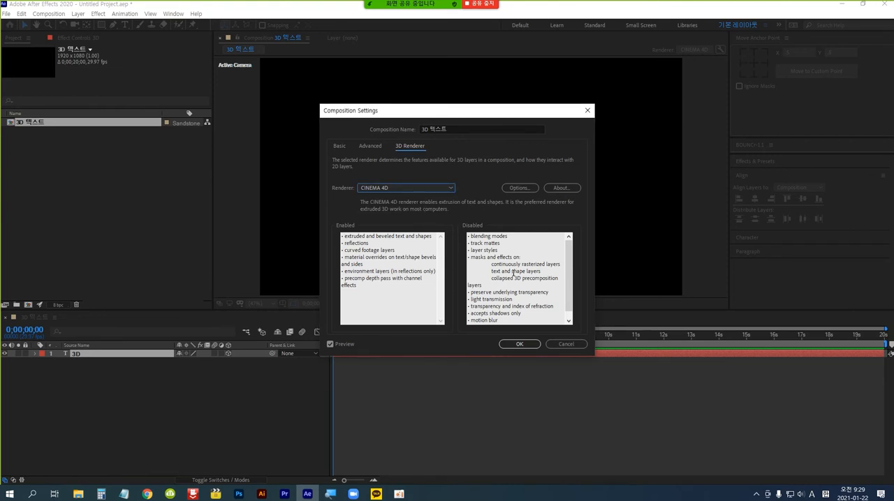
click(520, 344)
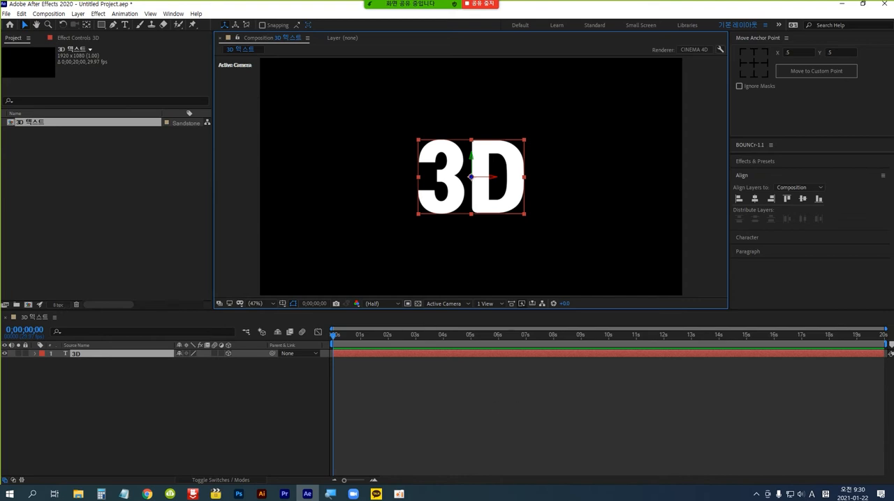
Open the Maxon trial address from the Notepad note in Chrome and look through the Korean-translated page for the Cinema 4D installers.
click(124, 493)
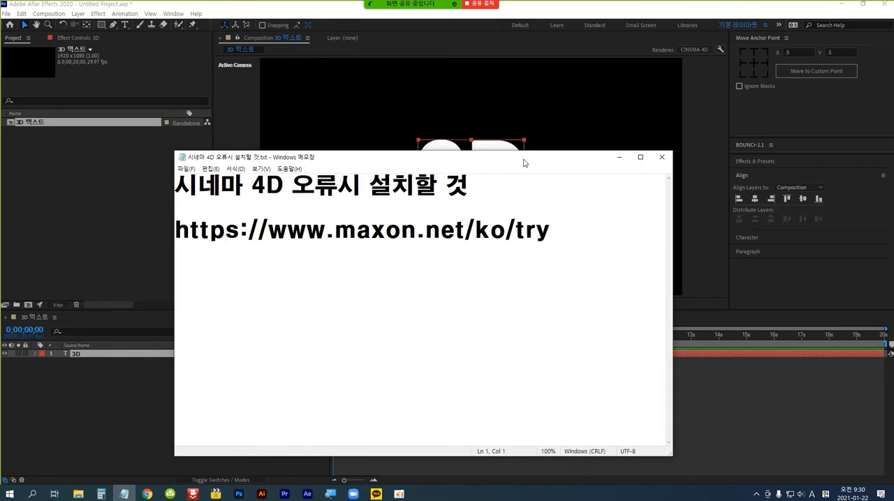
drag(580, 138, 574, 128)
drag(617, 194, 203, 200)
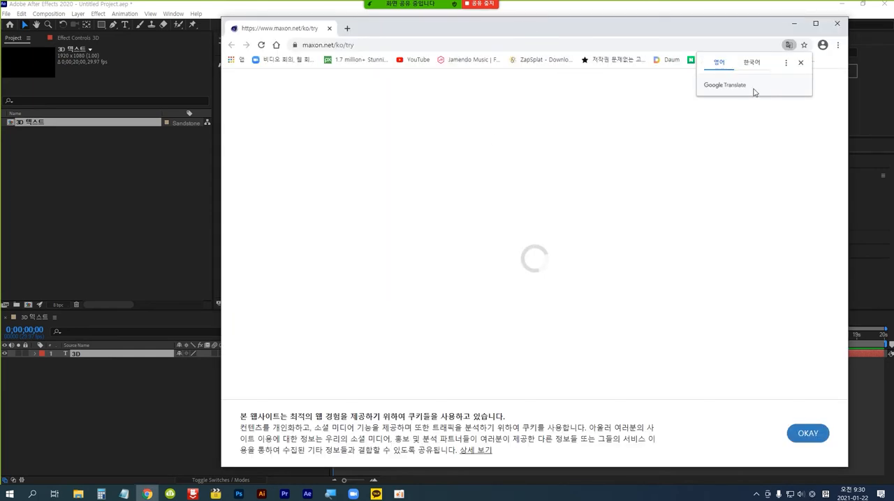
click(753, 68)
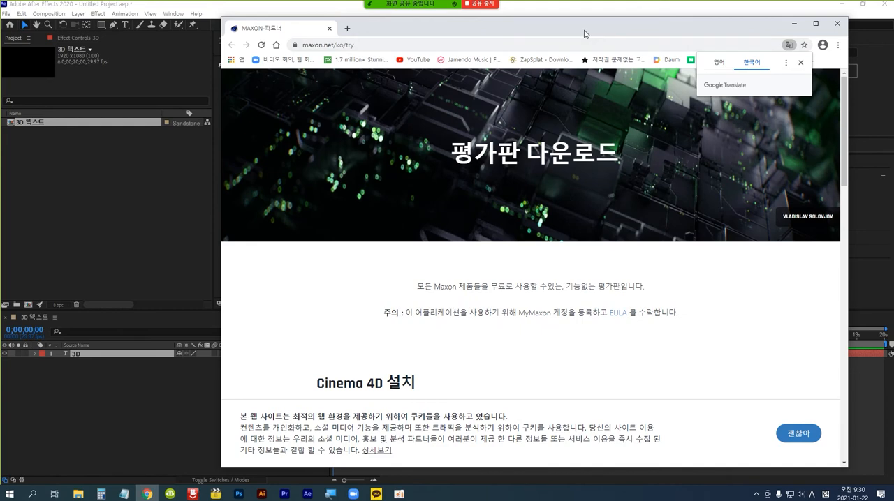
drag(576, 36, 533, 46)
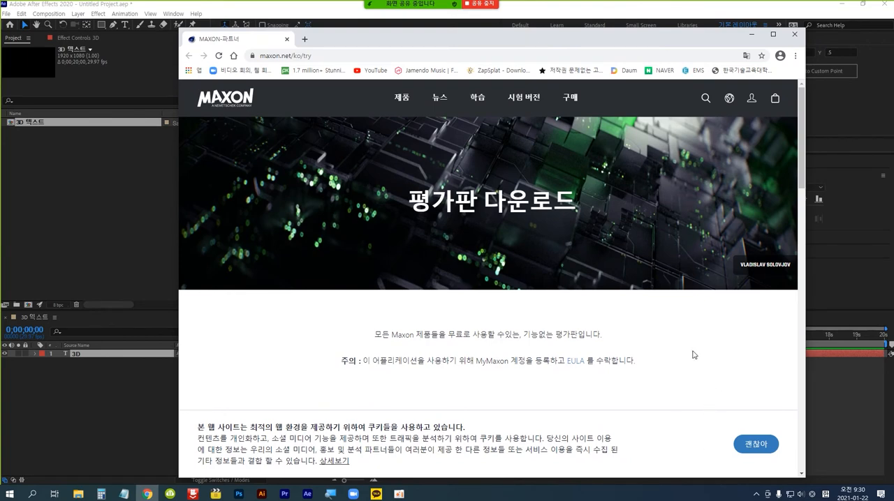
scroll(693, 355, down, 4)
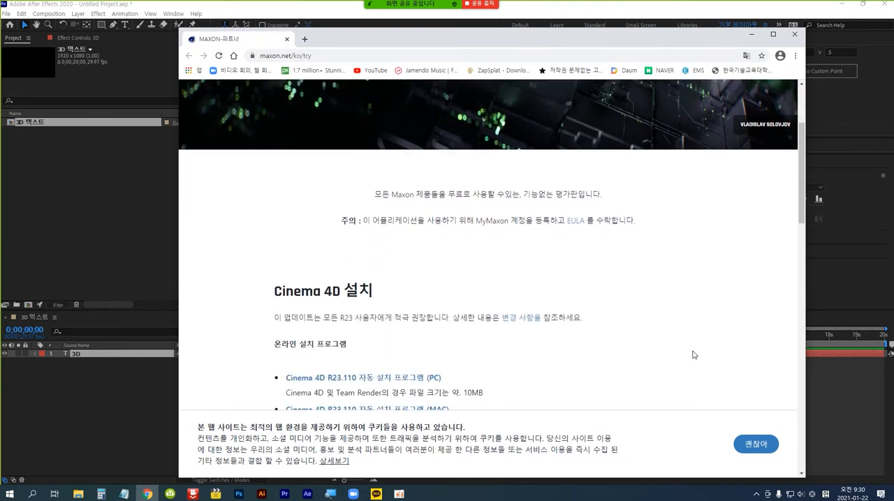
scroll(694, 355, down, 1)
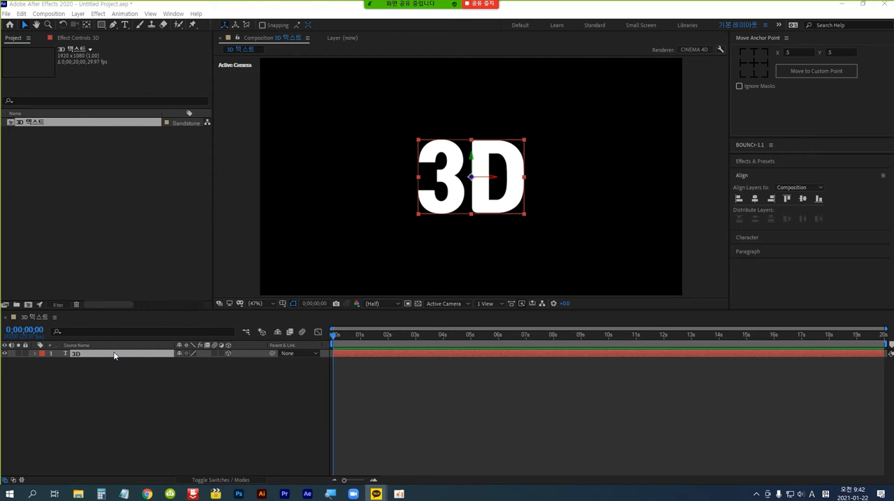
Expand the "3D" layer's Transform properties and set its Y Rotation to -40°.
click(34, 354)
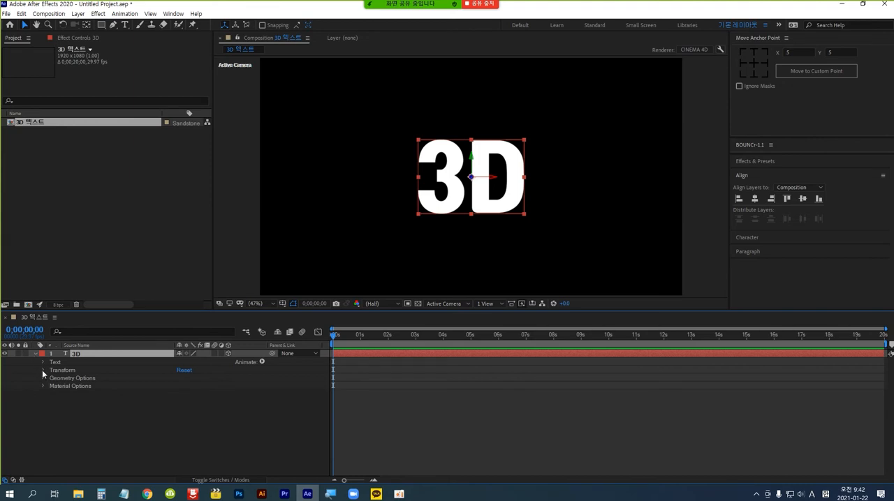
click(43, 371)
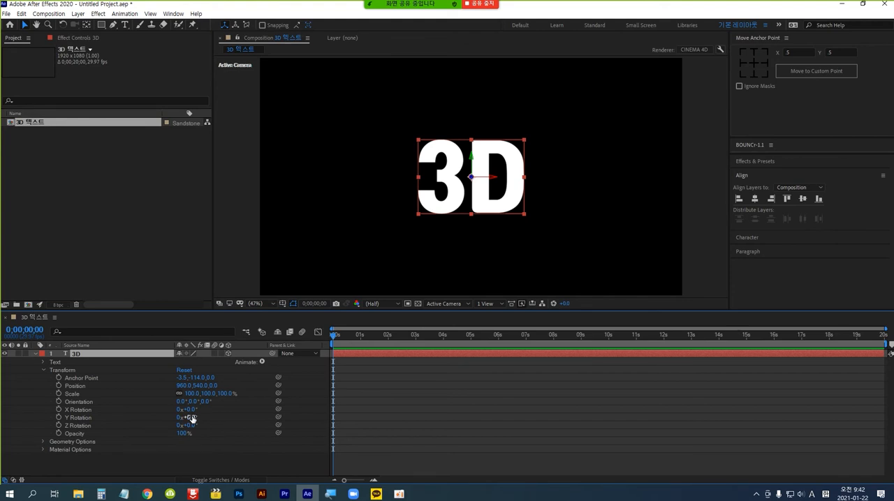
drag(191, 418, 195, 418)
drag(189, 417, 176, 417)
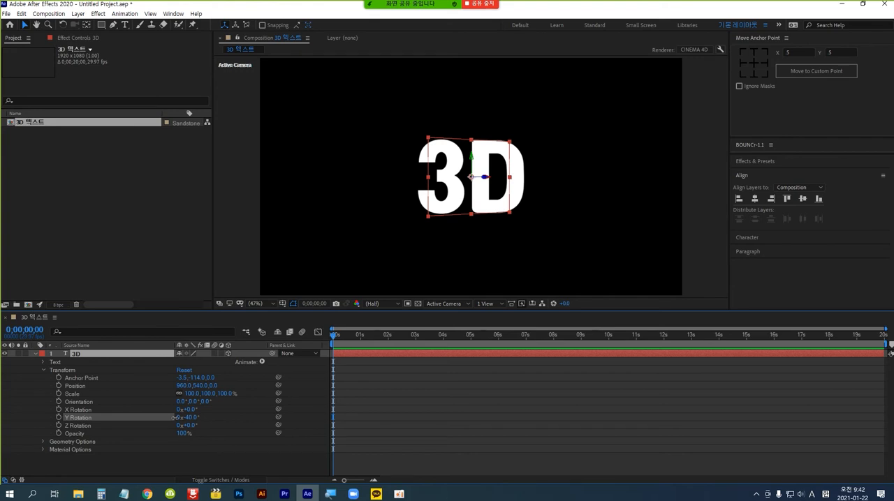
Refresh the composition view, then set the "3D" layer's Extrusion Depth to 160 in its Geometry Options.
key(Caps_Lock)
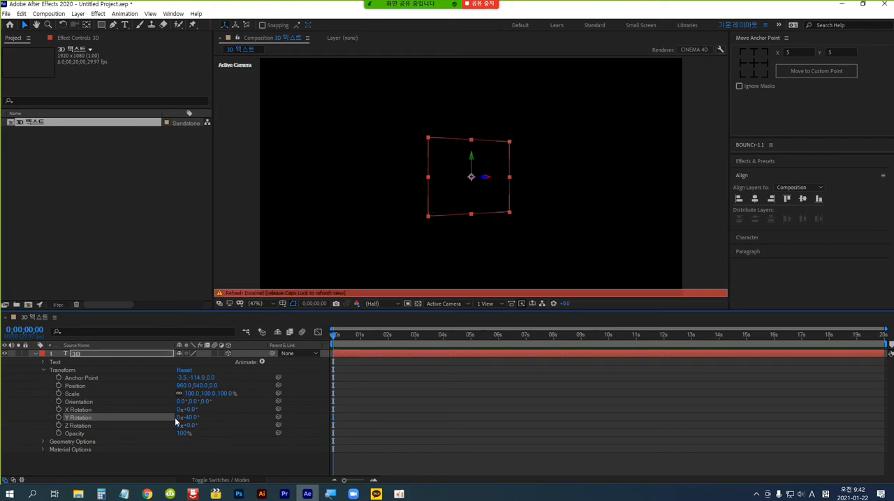
key(Caps_Lock)
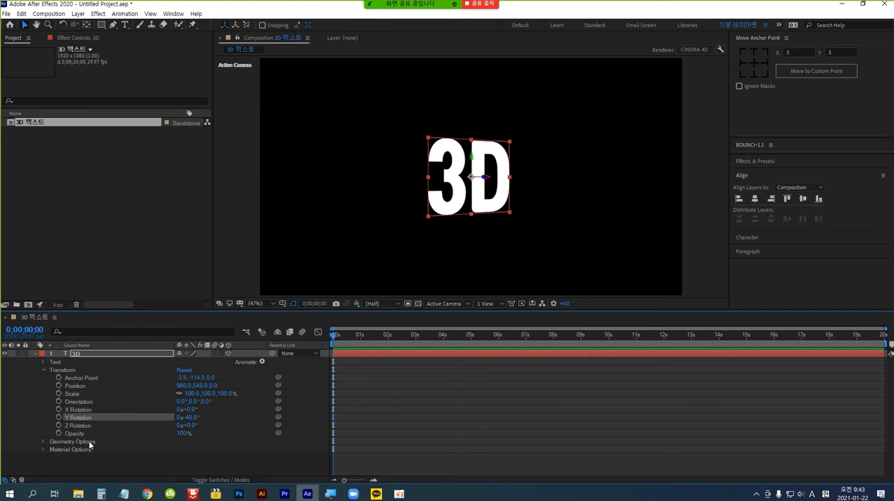
click(43, 442)
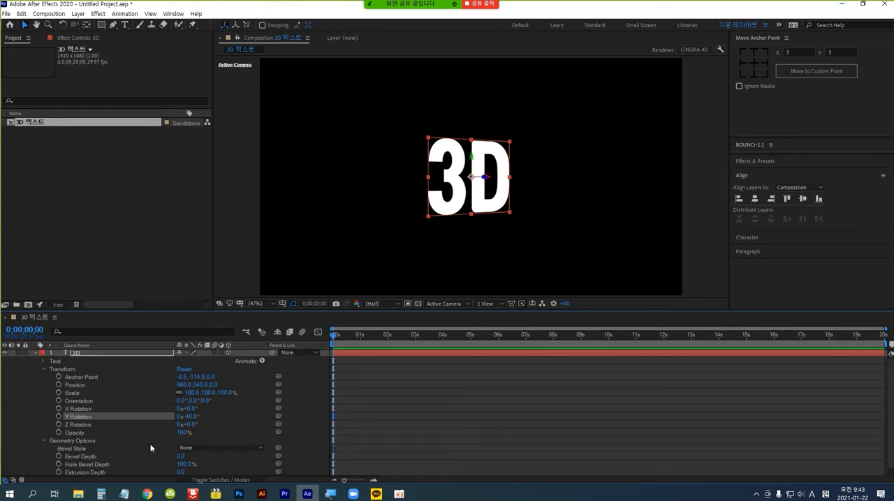
scroll(148, 448, down, 1)
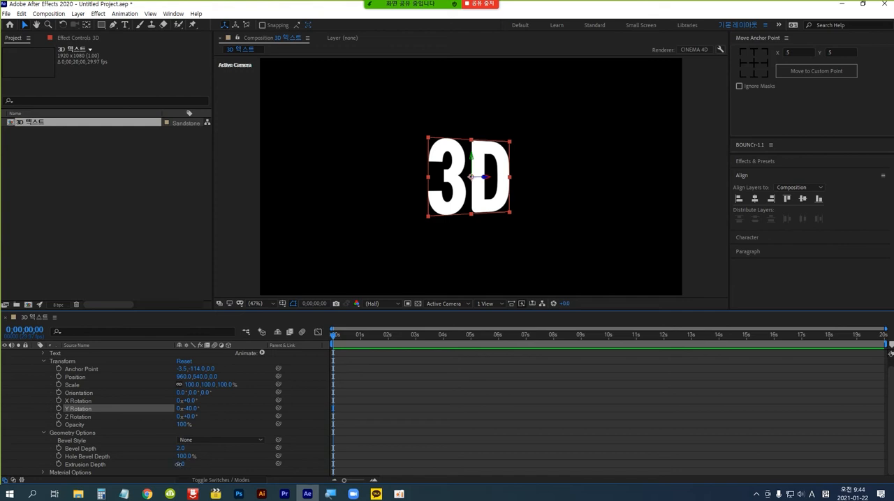
drag(180, 464, 246, 462)
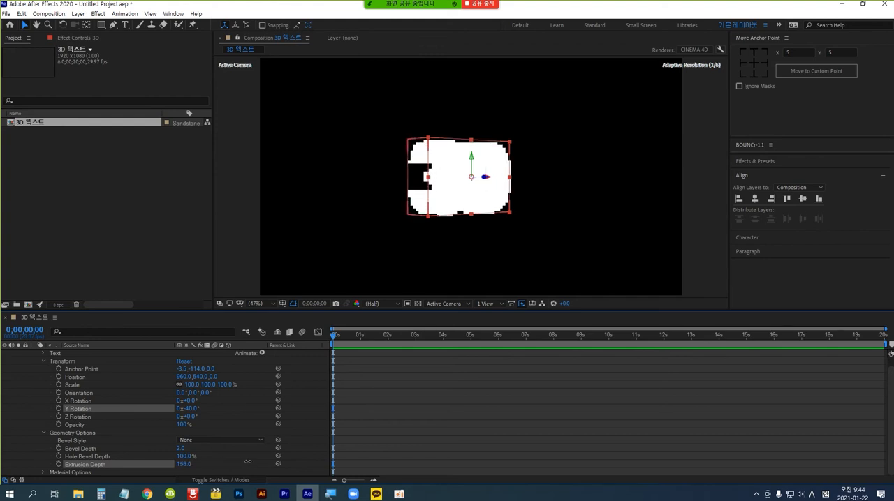
drag(249, 462, 250, 462)
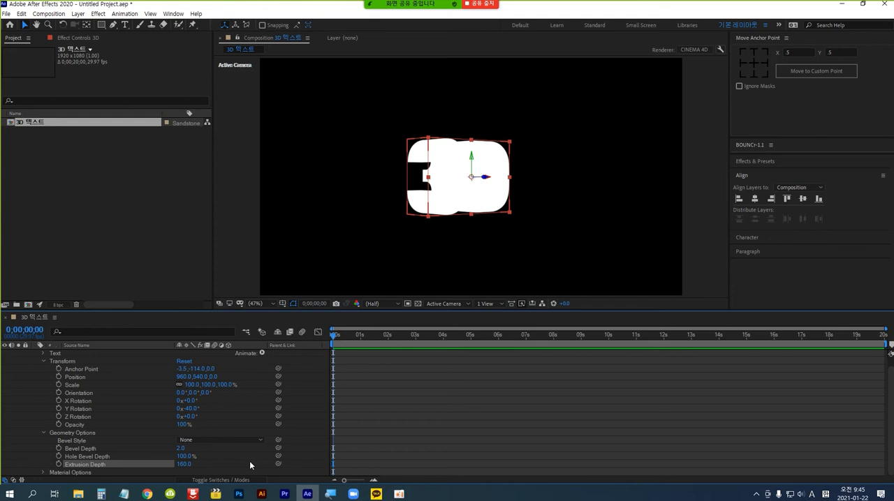
Start a new light layer and keep its light type as Point.
click(78, 15)
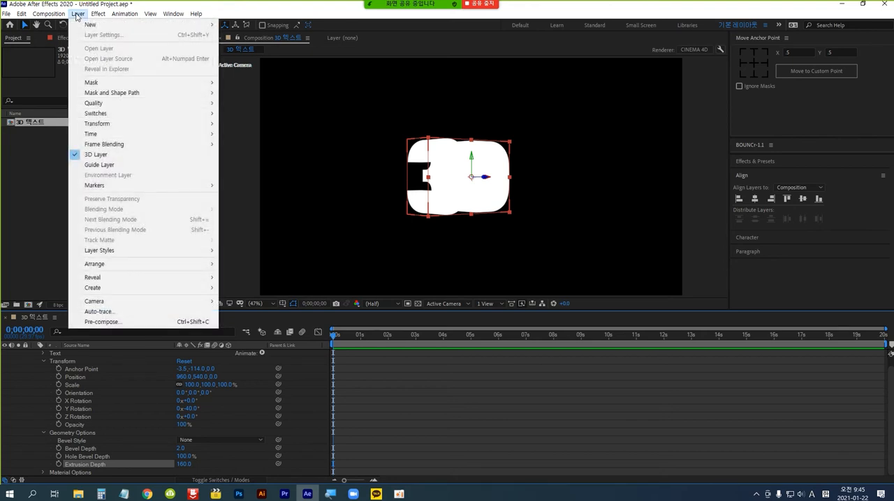
mouse_move(91, 28)
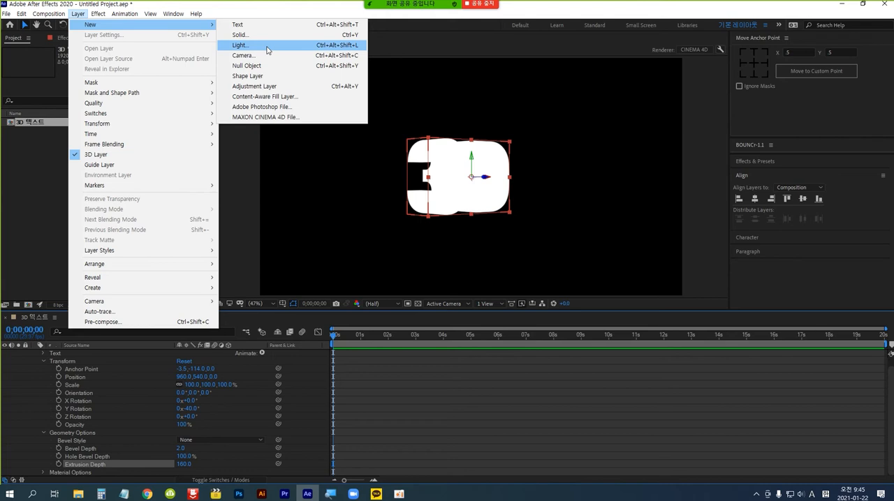
click(239, 45)
drag(106, 9, 327, 94)
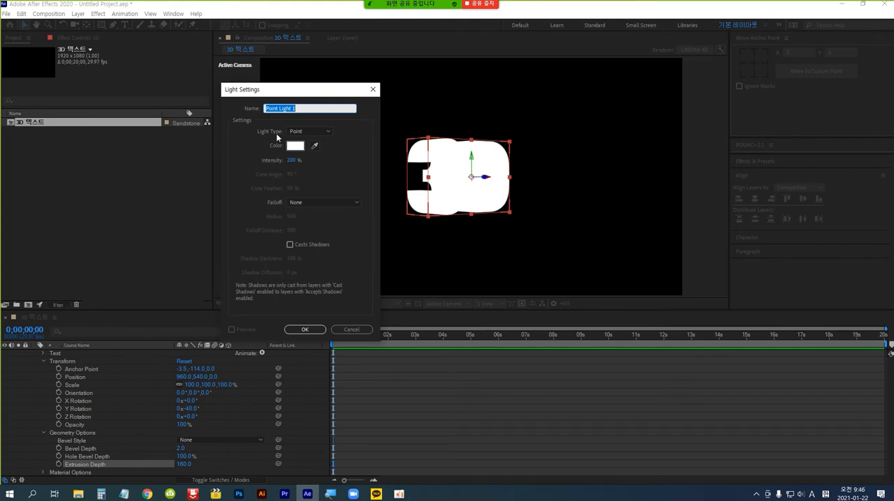
click(329, 132)
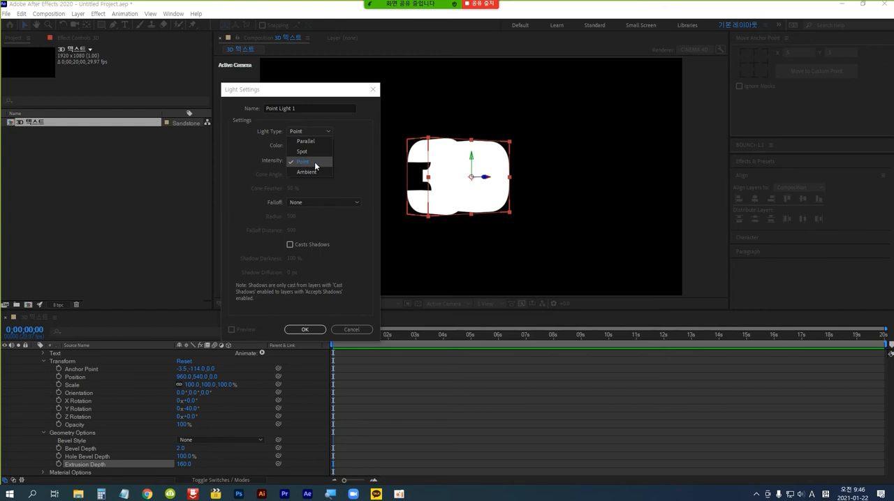
click(314, 162)
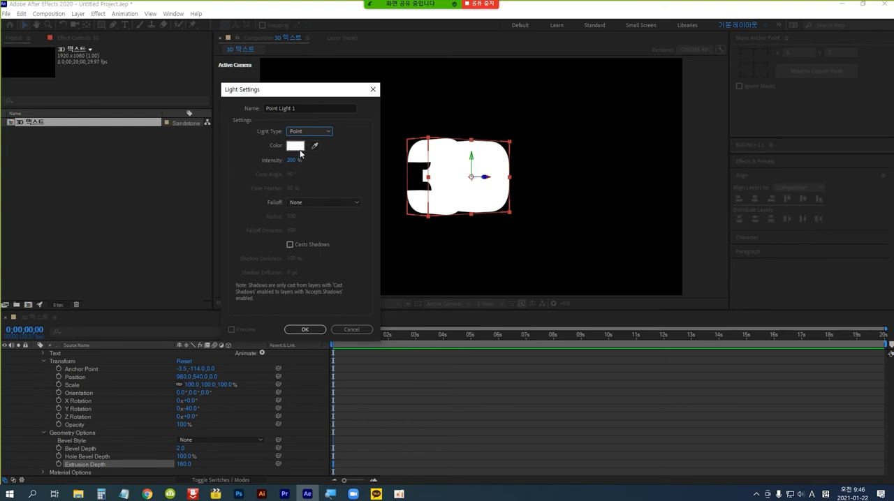
Give the point light the yellow color FFE400 and an intensity of 200%, and create it.
click(296, 146)
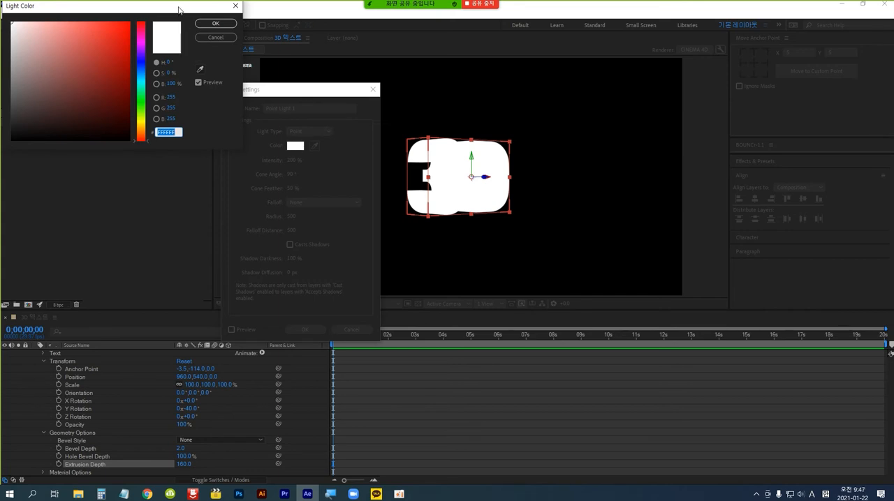
click(144, 124)
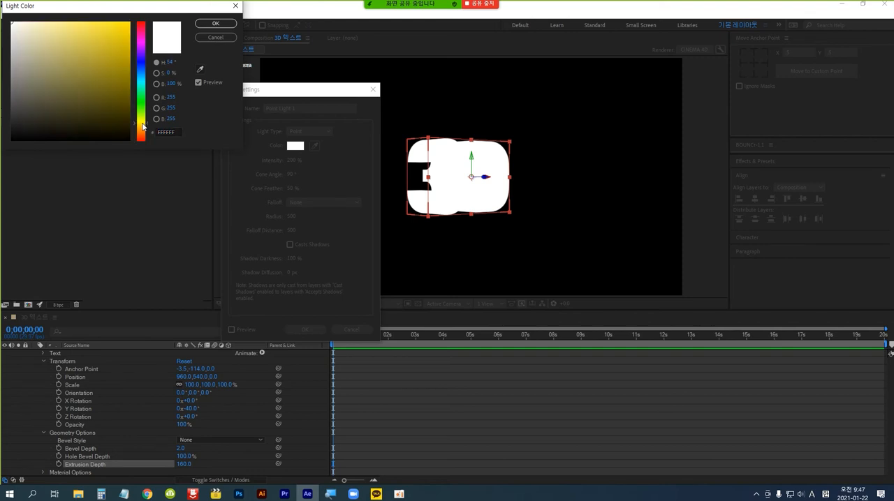
click(128, 23)
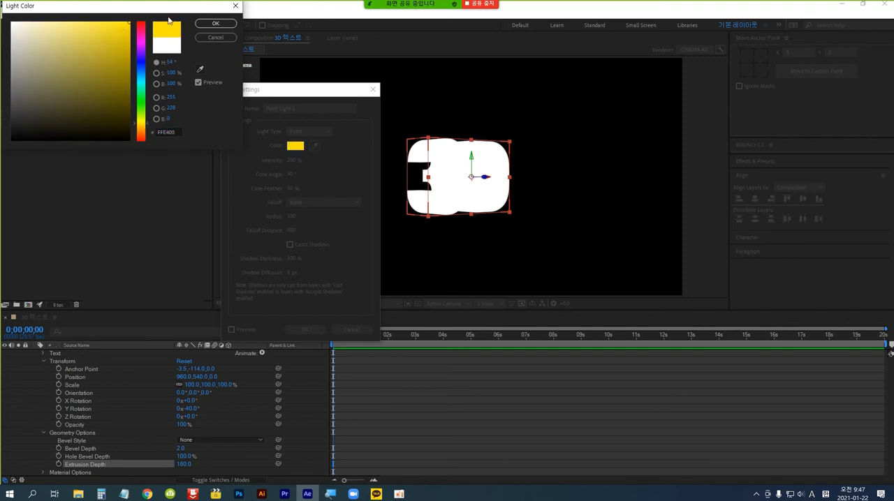
click(220, 25)
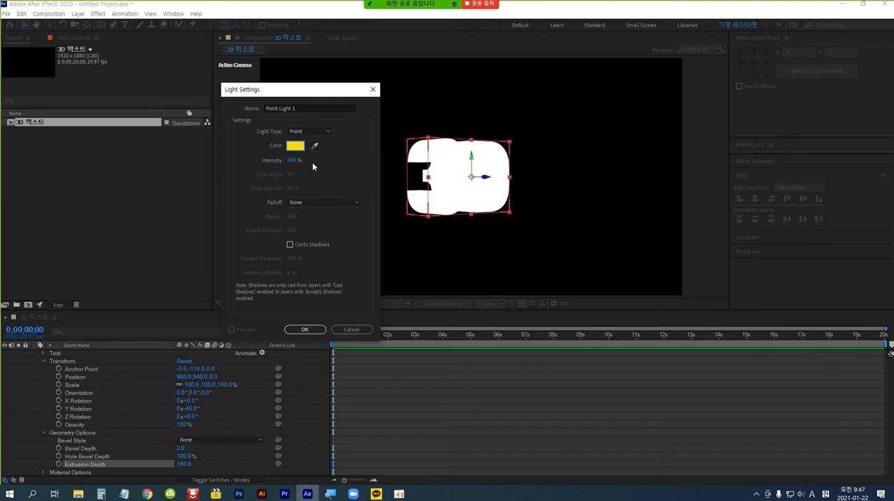
drag(287, 162, 293, 163)
click(293, 161)
text(200)
click(305, 329)
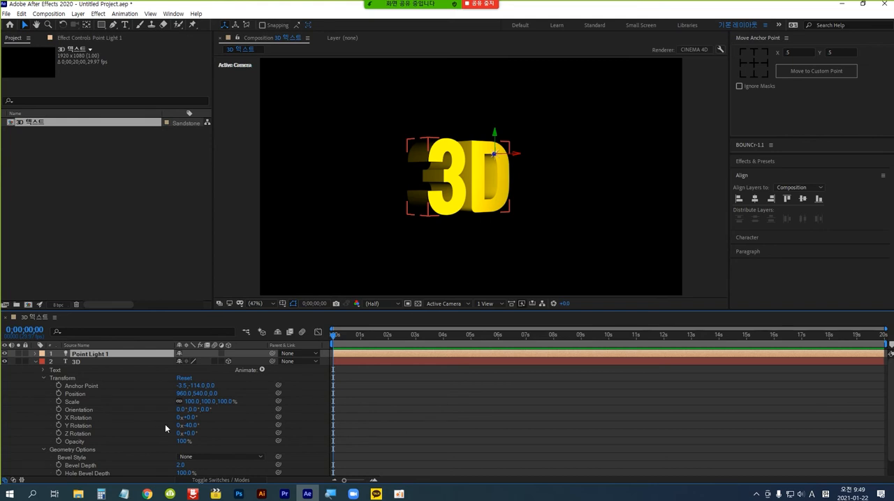
Set the "3D" layer's Y Rotation to 0° and turn on keyframing for it at 0 seconds.
click(190, 426)
text(0)
key(Return)
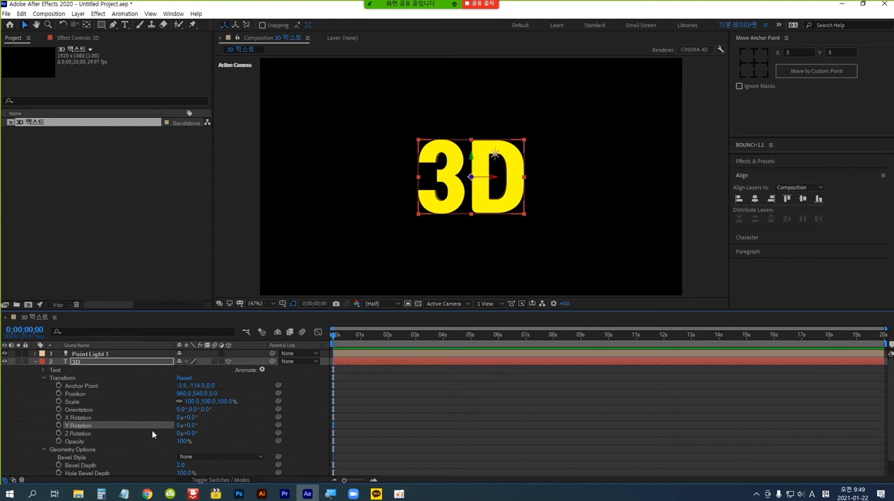
click(58, 426)
Keyframe the "3D" layer's Y Rotation at -360° at 2 seconds and close the ALYac ad pop-up.
click(24, 329)
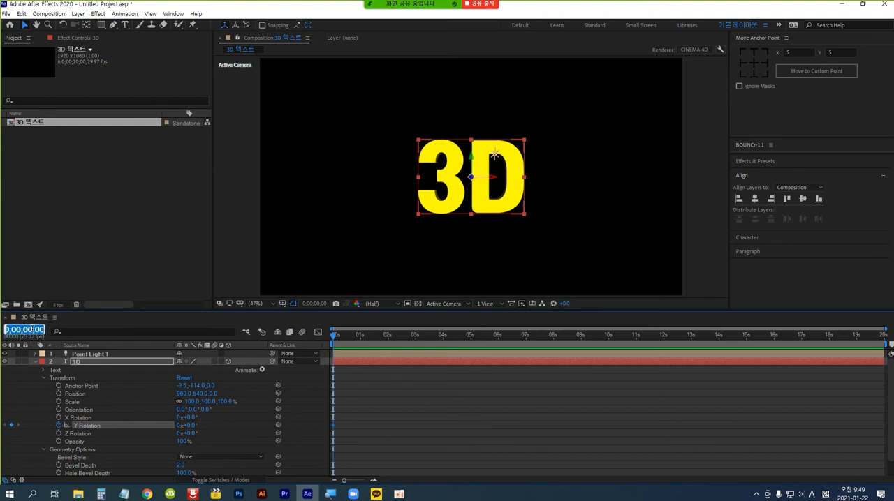
text(2)
key(Return)
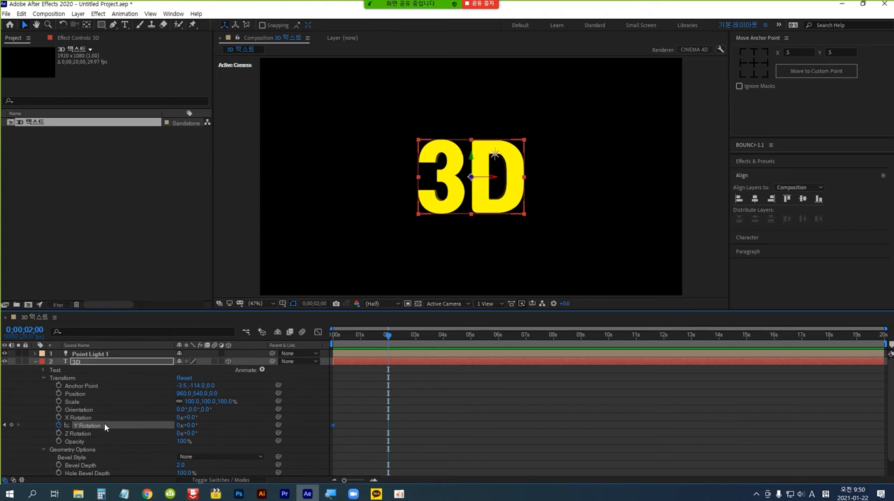
click(189, 427)
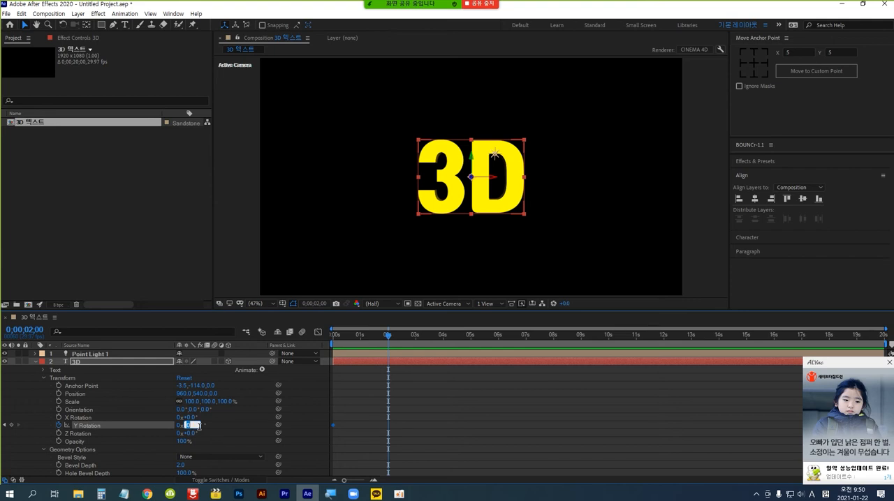
text(-360)
key(Return)
click(889, 363)
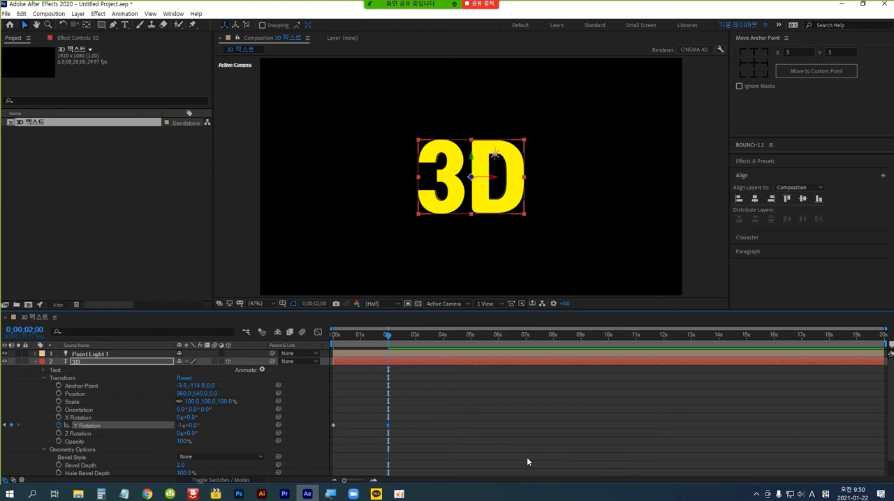
Preview the text's Y Rotation animation from the start of the composition.
key(Home)
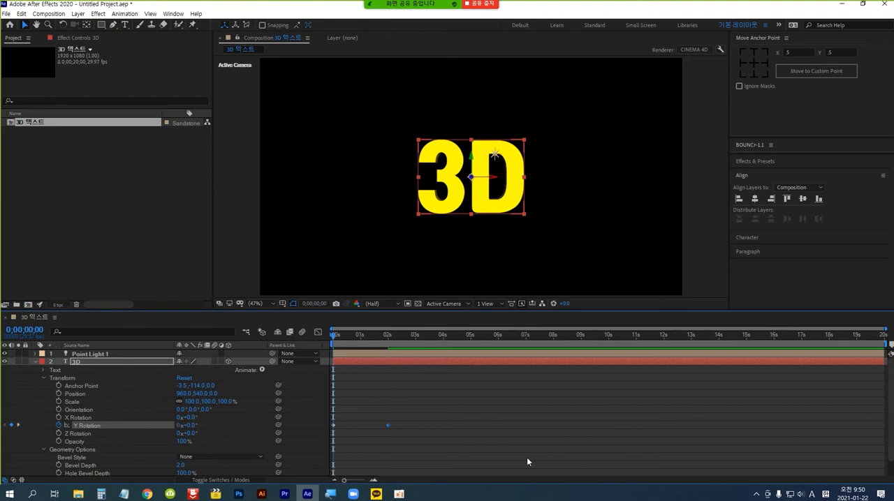
key(space)
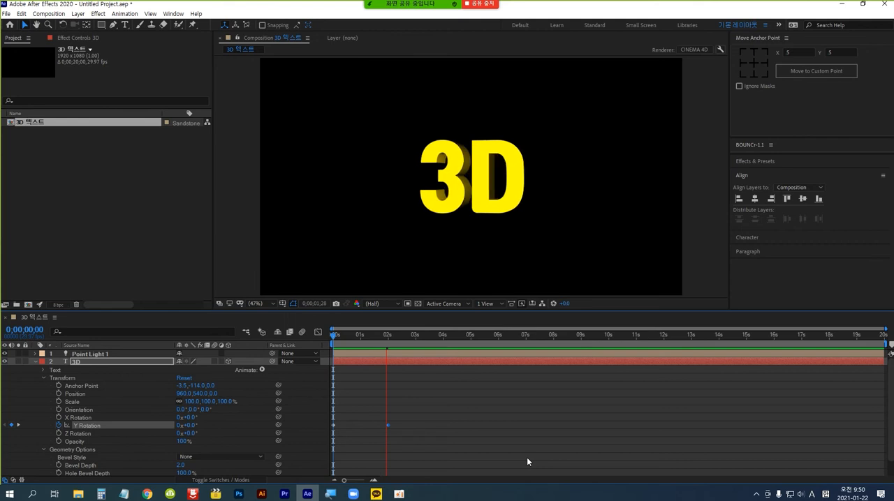
key(space)
key(space)
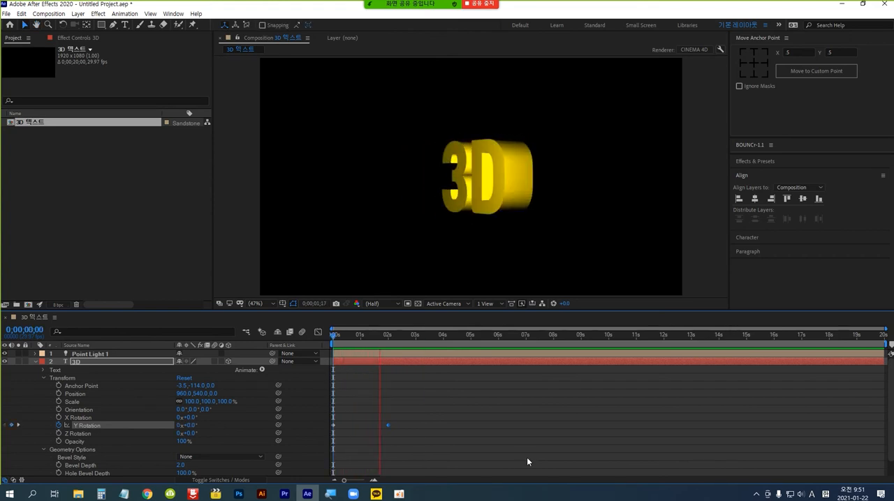
key(space)
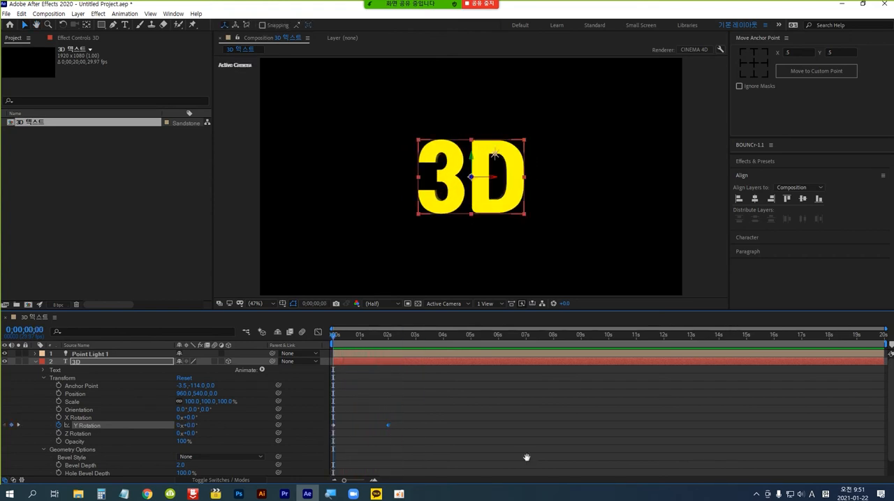
key(space)
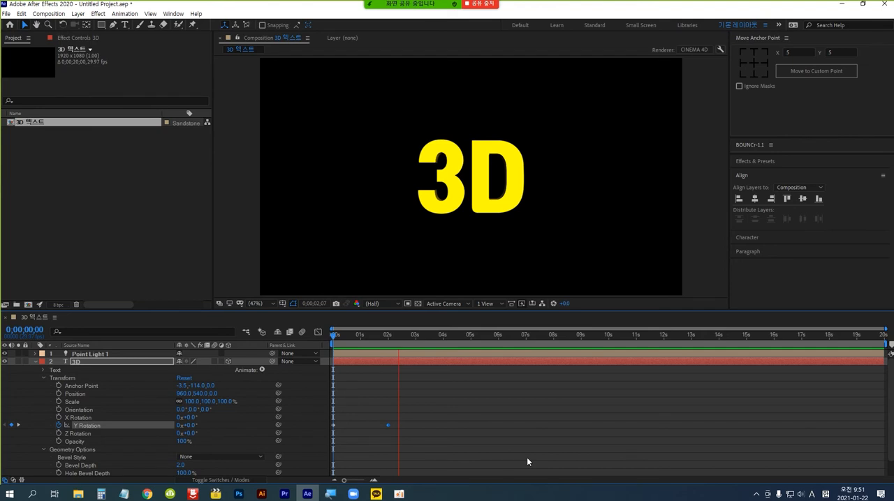
key(space)
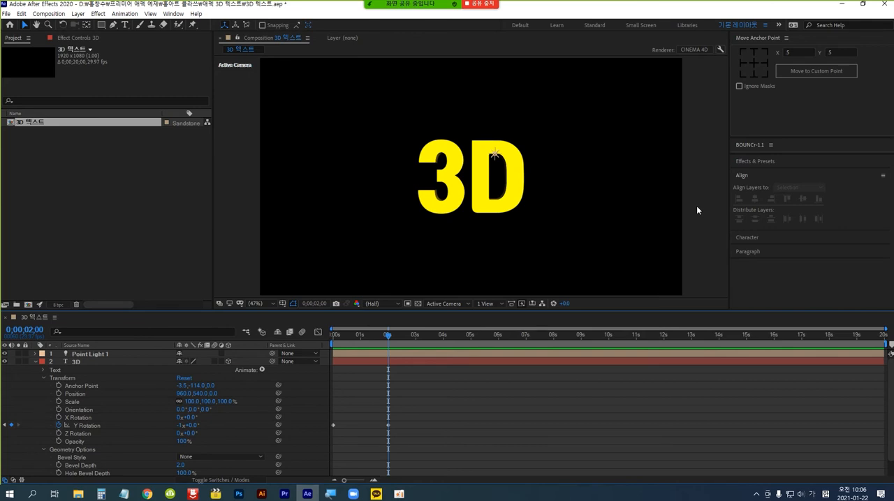
Add a starting X Rotation keyframe of 0° to the "3D" layer at 2 seconds.
click(25, 329)
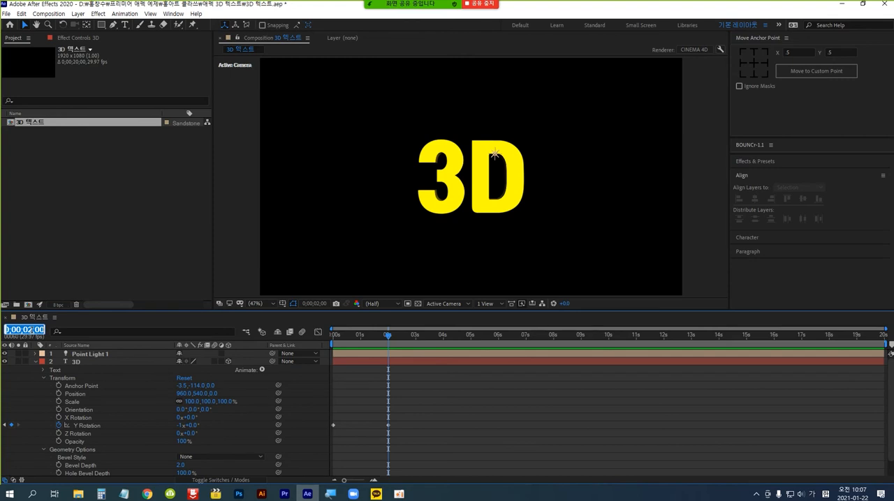
text(4.)
key(Return)
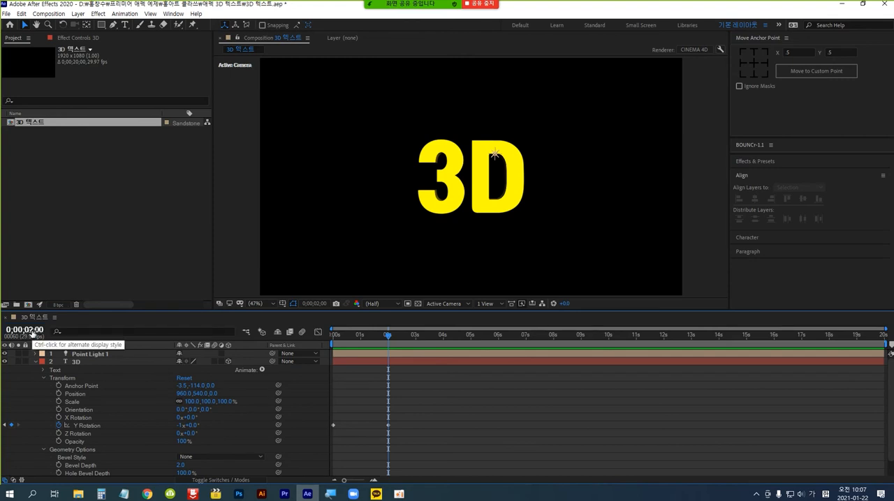
click(59, 417)
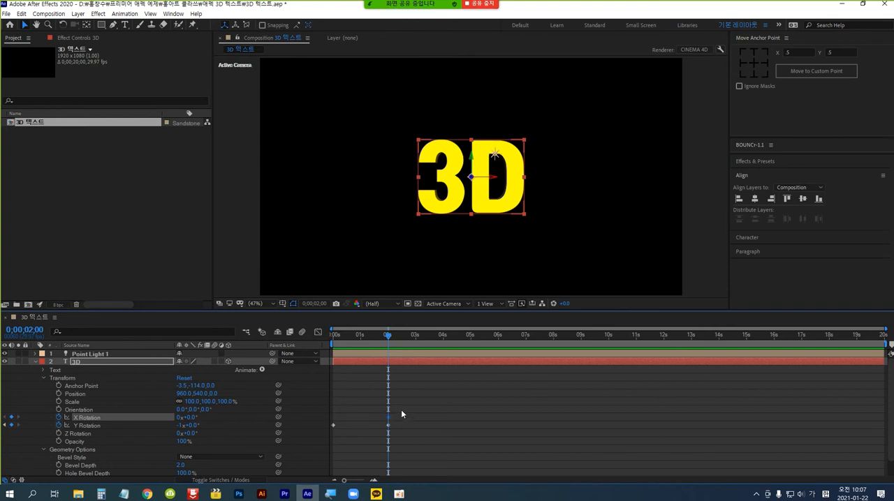
Keyframe the "3D" layer's X Rotation at 360° at 4 seconds and preview the animation from the start.
click(31, 331)
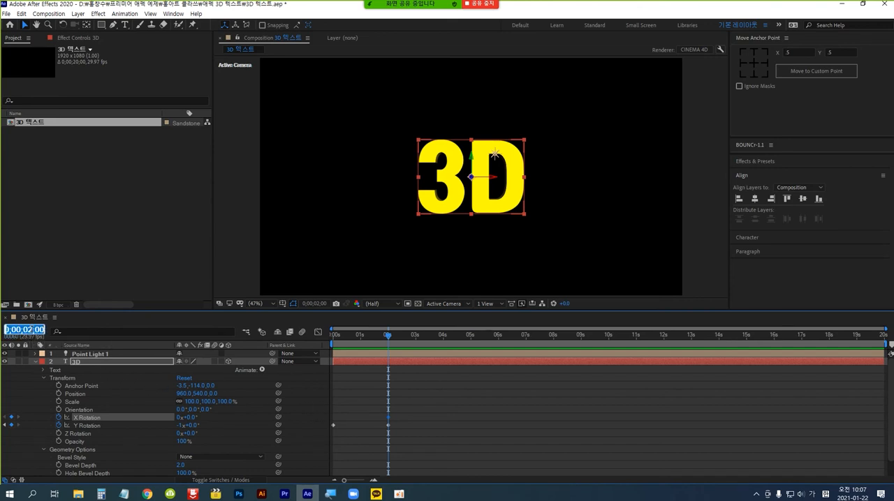
text(4)
key(Return)
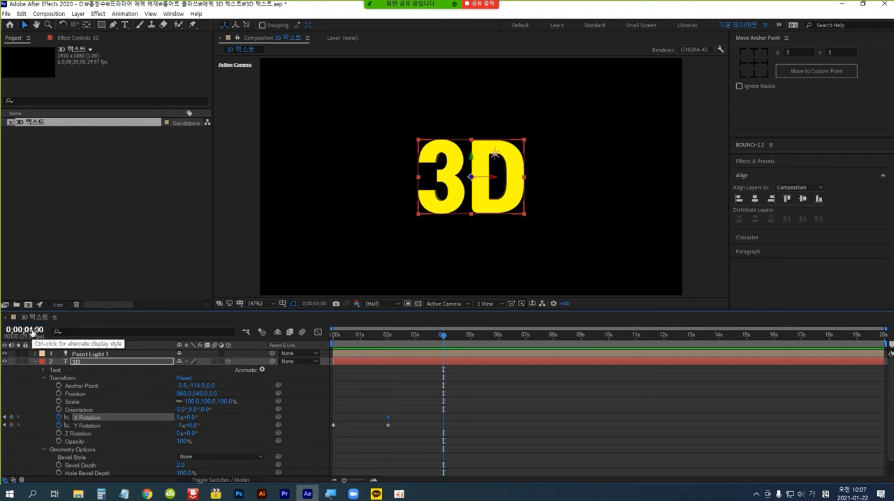
drag(190, 418, 190, 417)
click(191, 418)
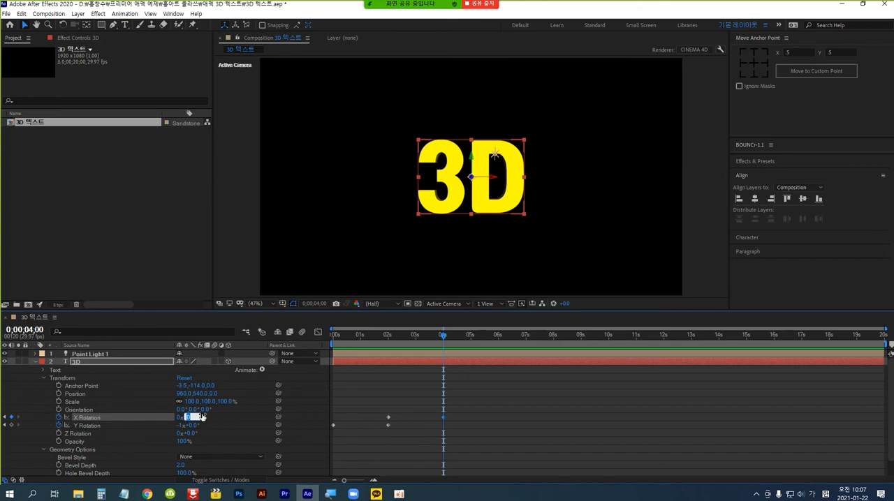
text(360)
key(Return)
key(Home)
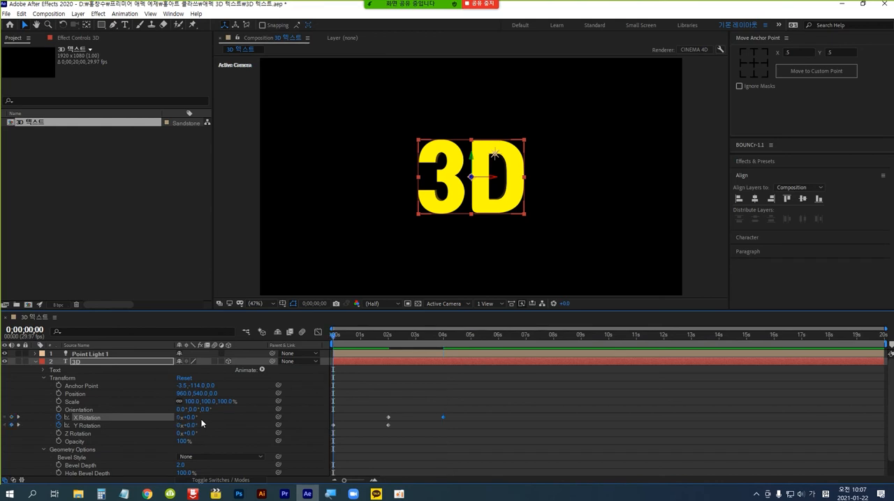
key(space)
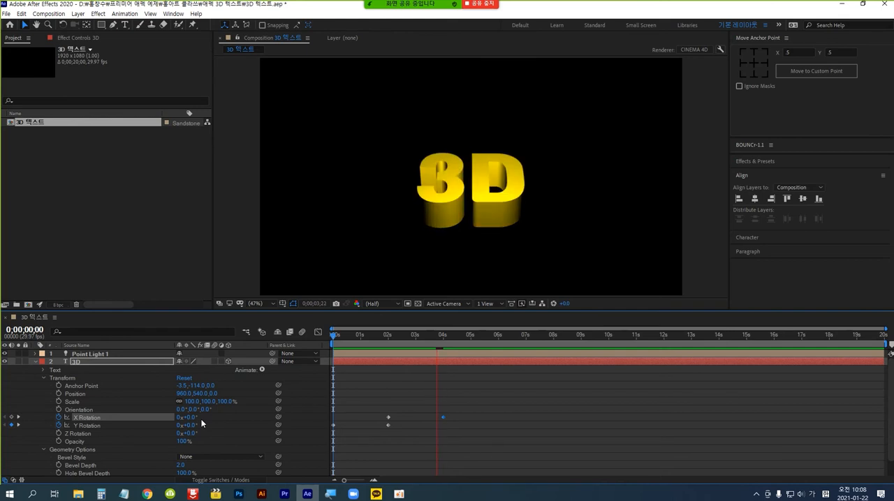
Play back the text's Y and X Rotation animation from the start of the composition several times.
key(space)
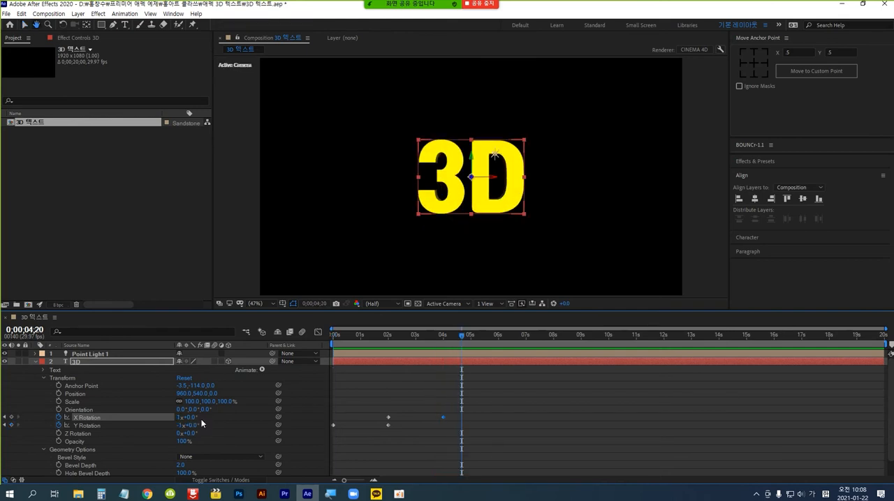
key(space)
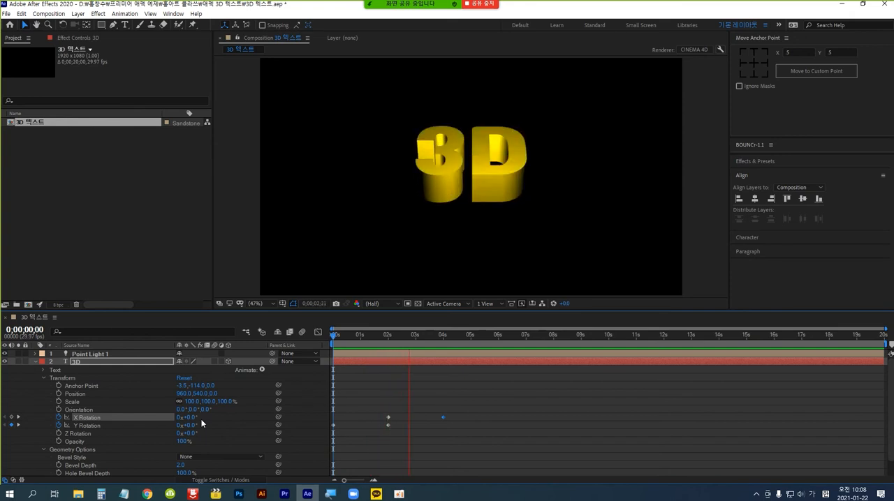
key(space)
key(space)
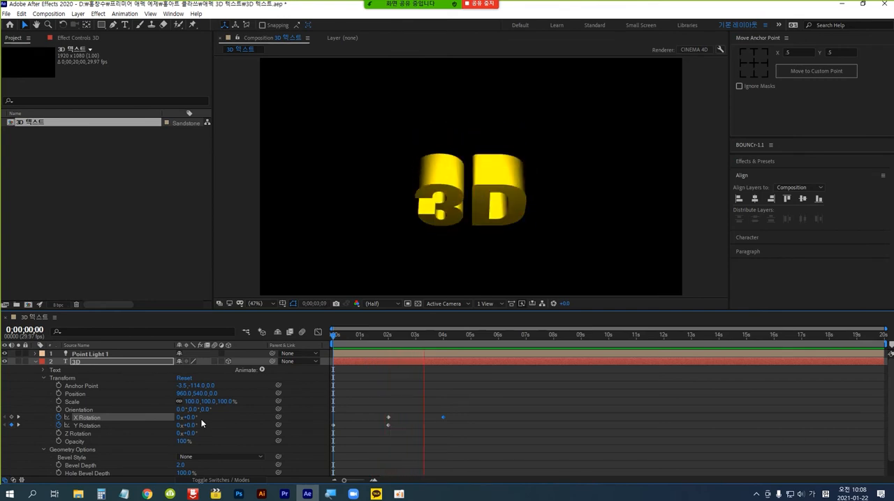
key(space)
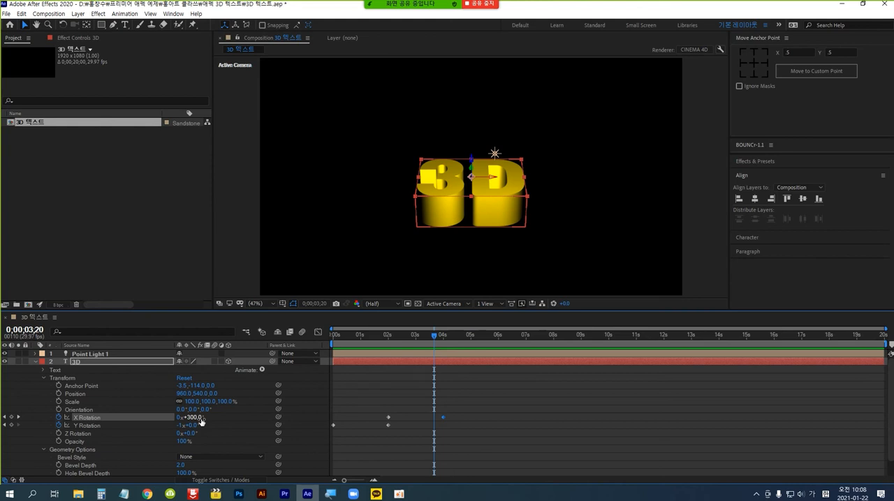
At 4 seconds, add a starting Z Rotation keyframe of 0° and a holding Y Rotation keyframe to the "3D" layer.
click(25, 329)
text(400)
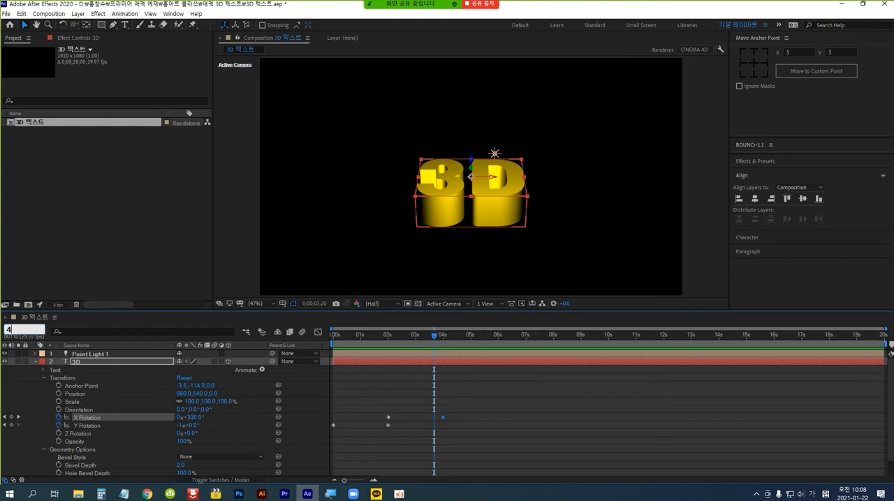
key(Return)
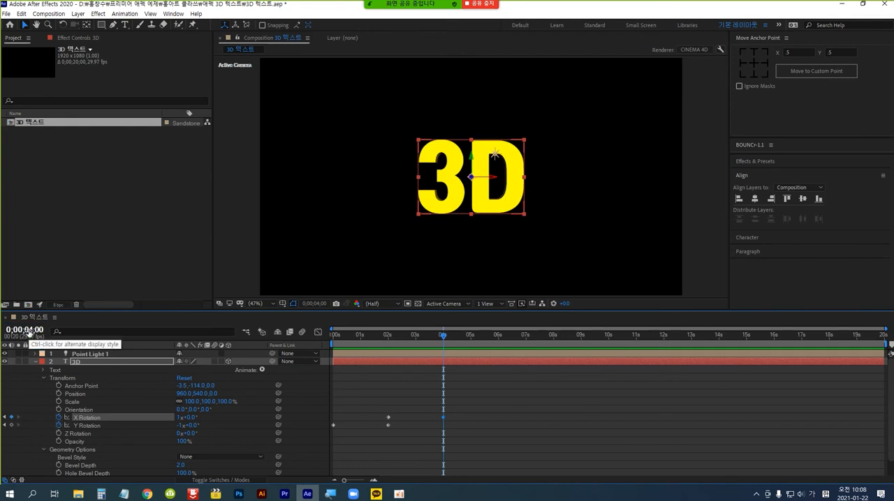
click(58, 435)
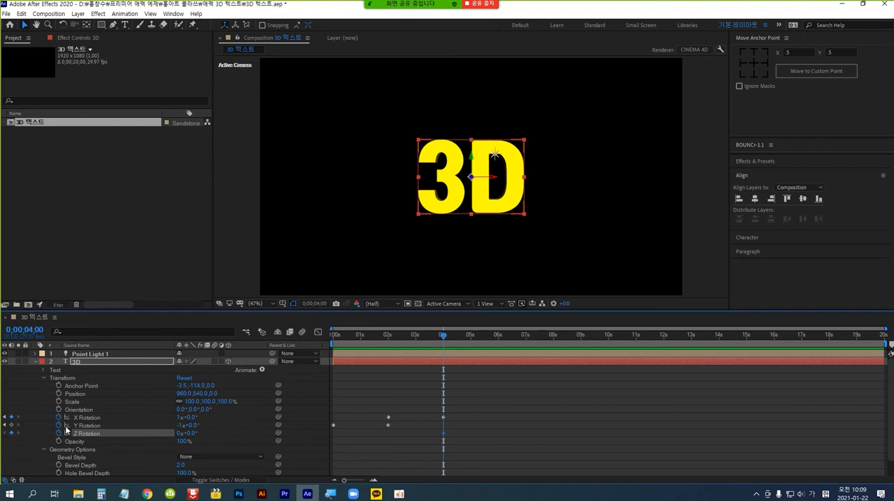
click(11, 426)
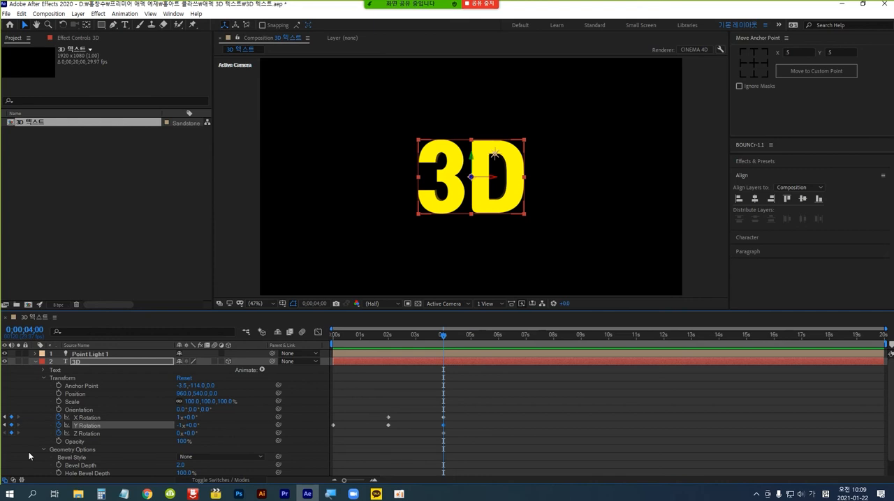
Keyframe the "3D" layer's Y Rotation at 0° at 6 seconds.
click(25, 330)
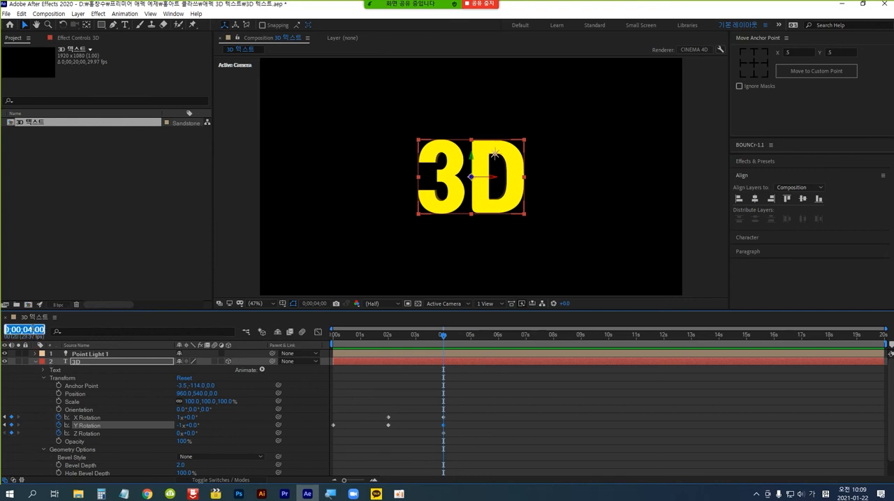
text(6)
key(Return)
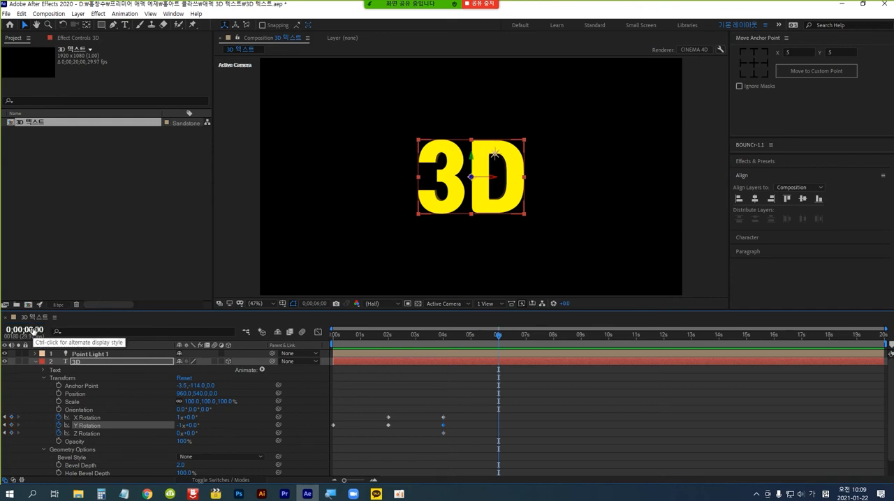
click(193, 427)
text(360)
key(Return)
Keyframe the "3D" layer's X Rotation at 180° and its Z Rotation at 35° at 6 seconds.
click(191, 417)
text(2)
text(180)
key(Return)
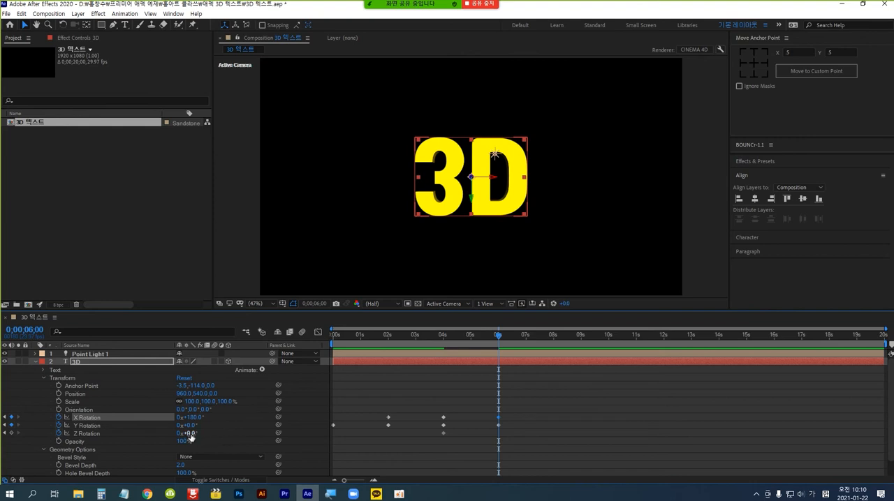
click(189, 435)
text(35)
key(Return)
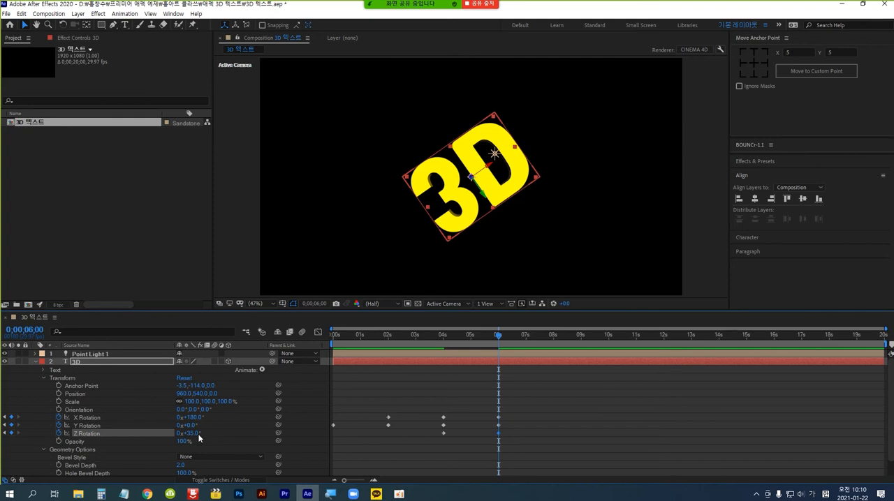
click(193, 417)
key(Return)
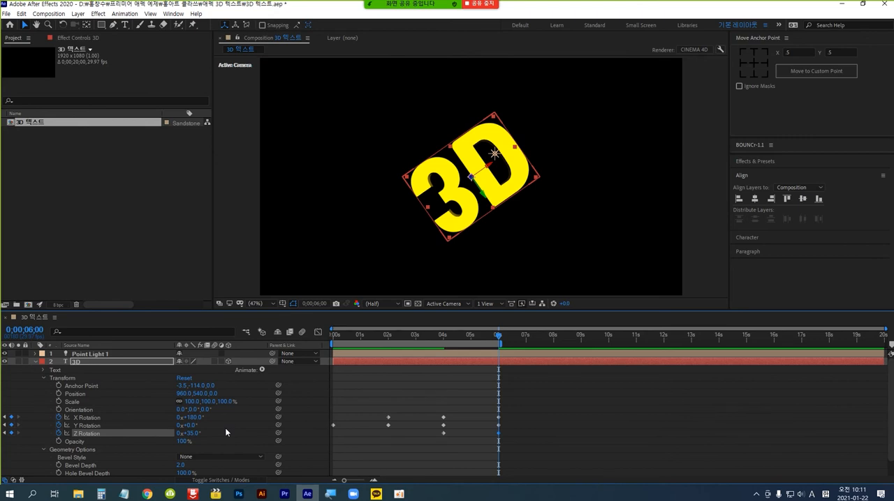
Preview the rotation animation and extend the end of the work area to 7 seconds.
key(space)
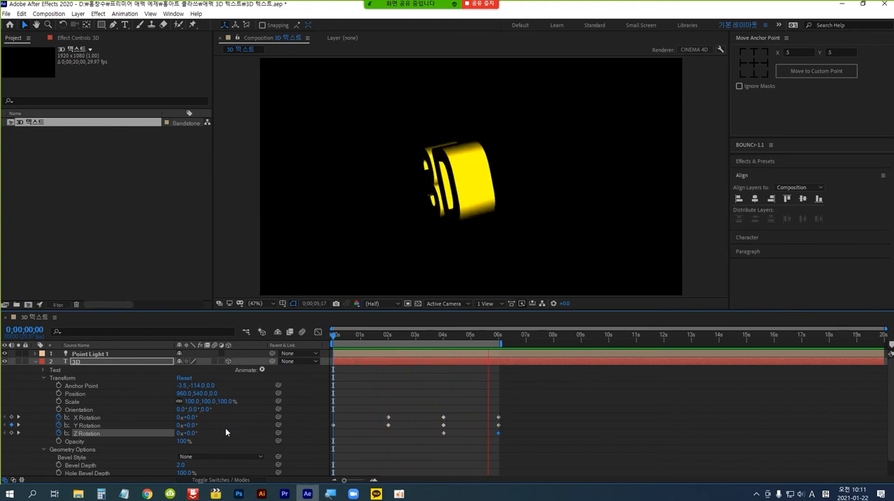
click(656, 425)
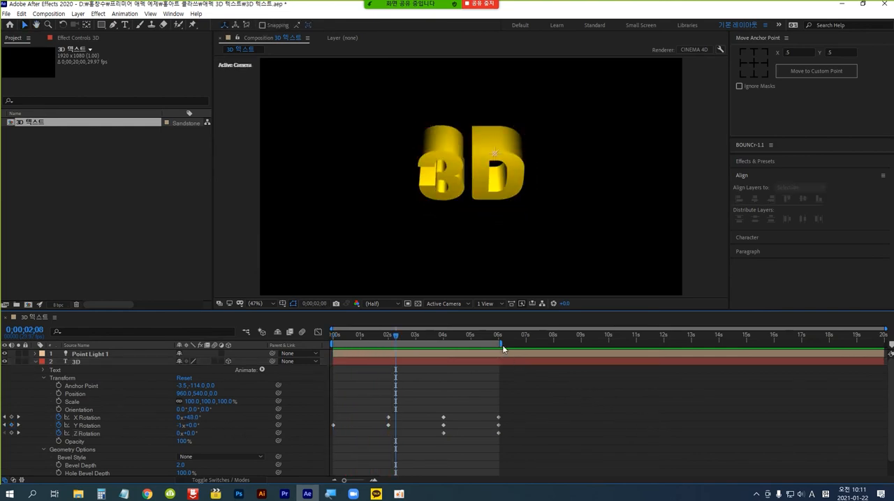
drag(501, 345, 527, 344)
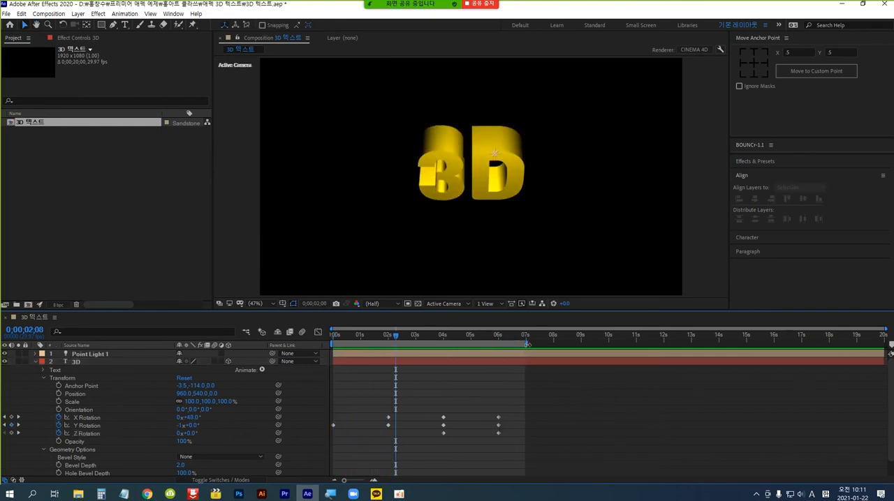
click(545, 424)
key(space)
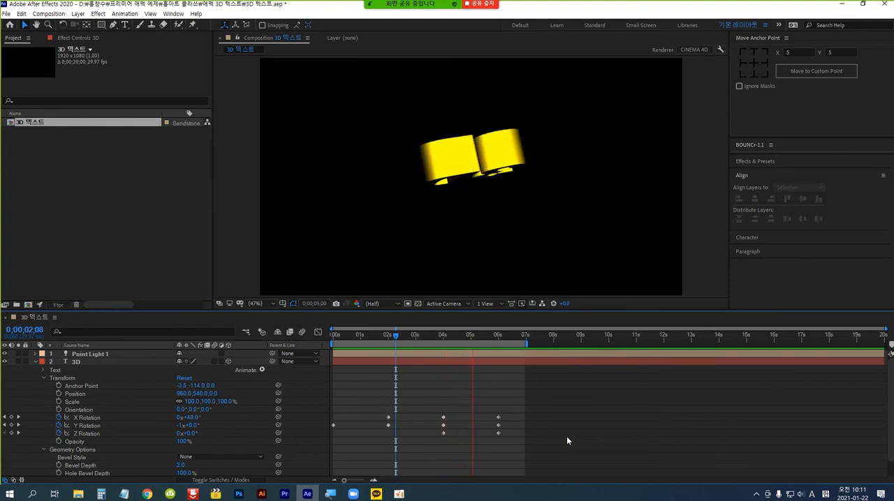
key(space)
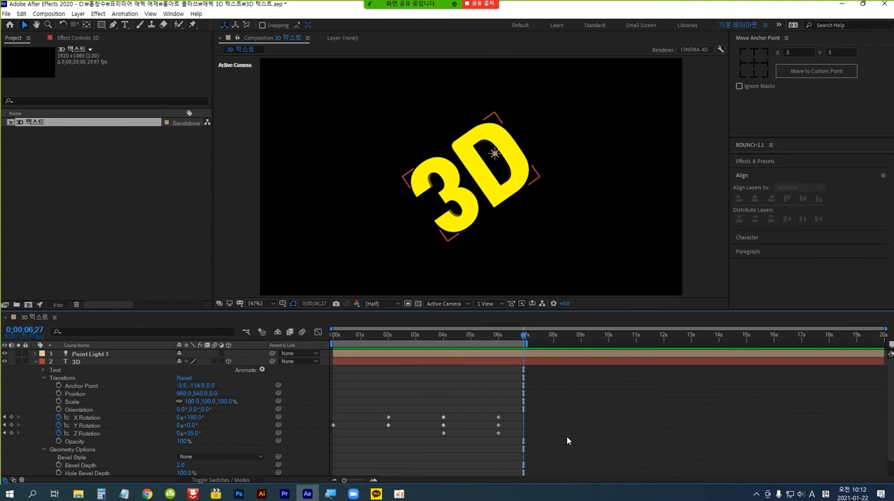
Create a white (FFFFFF) solid of 1920 x 1080 px and place it below the "3D" text layer.
click(36, 362)
click(100, 373)
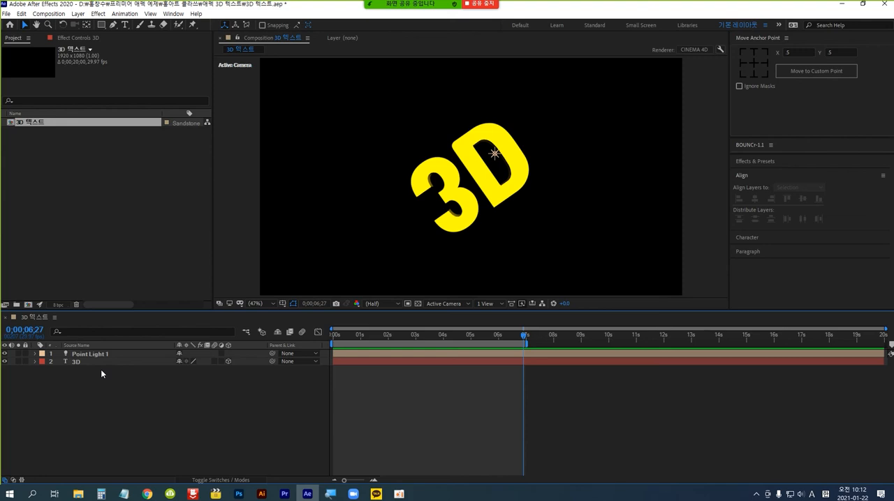
click(76, 14)
mouse_move(95, 26)
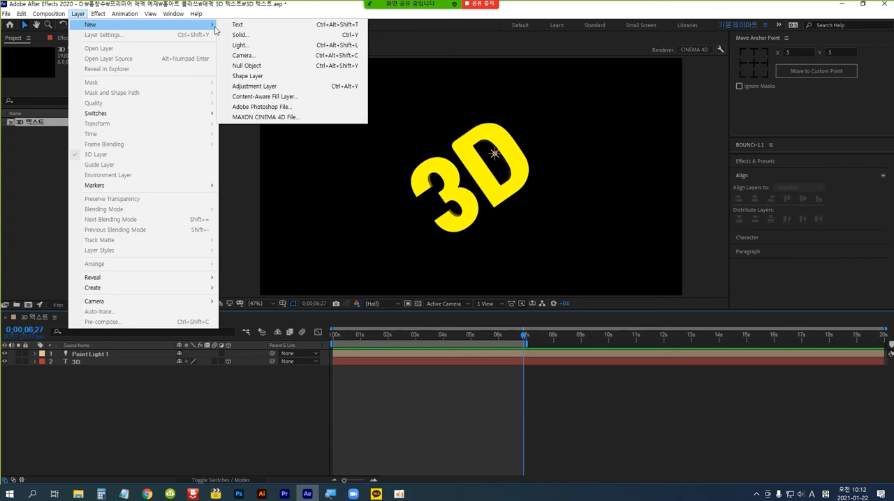
click(262, 41)
drag(169, 11, 441, 91)
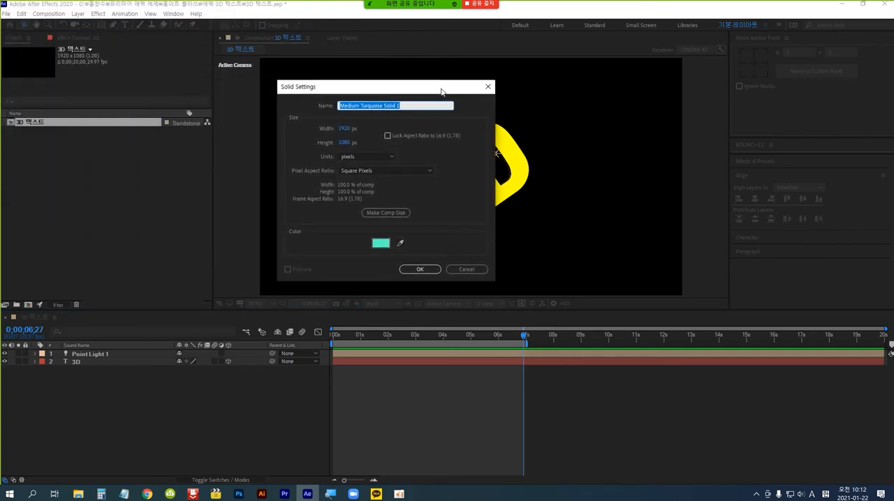
click(381, 243)
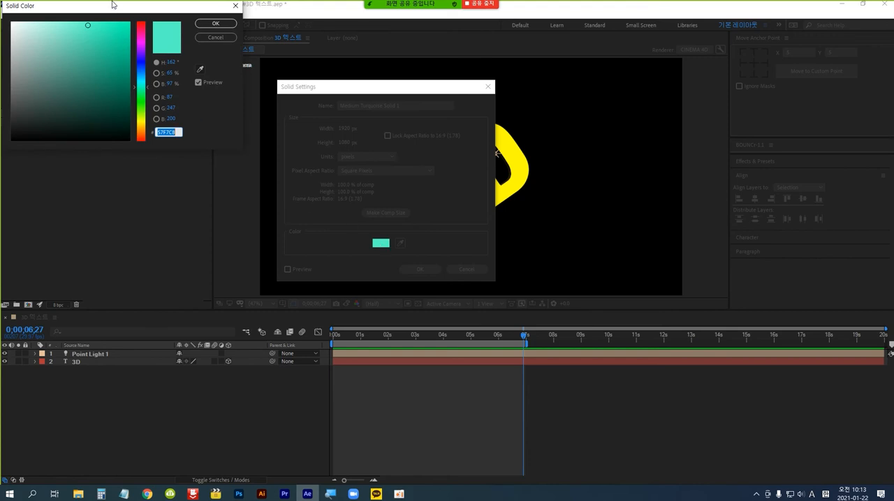
drag(36, 42, 6, 17)
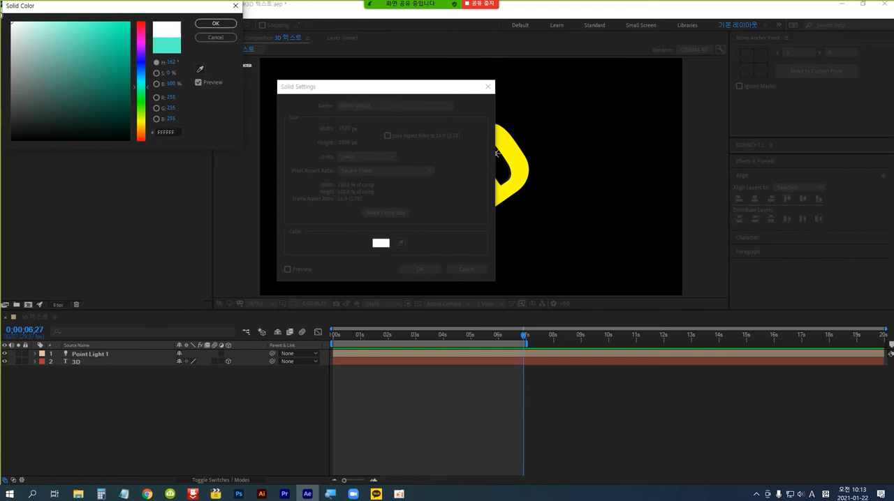
click(221, 25)
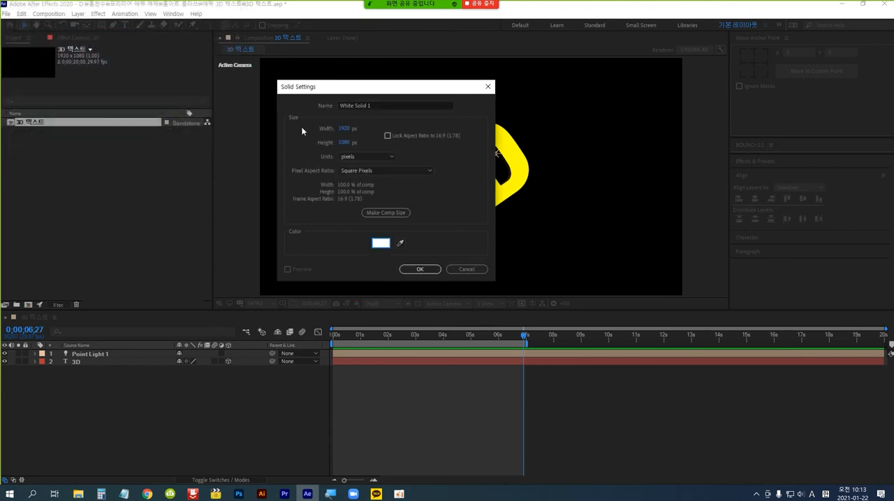
click(421, 269)
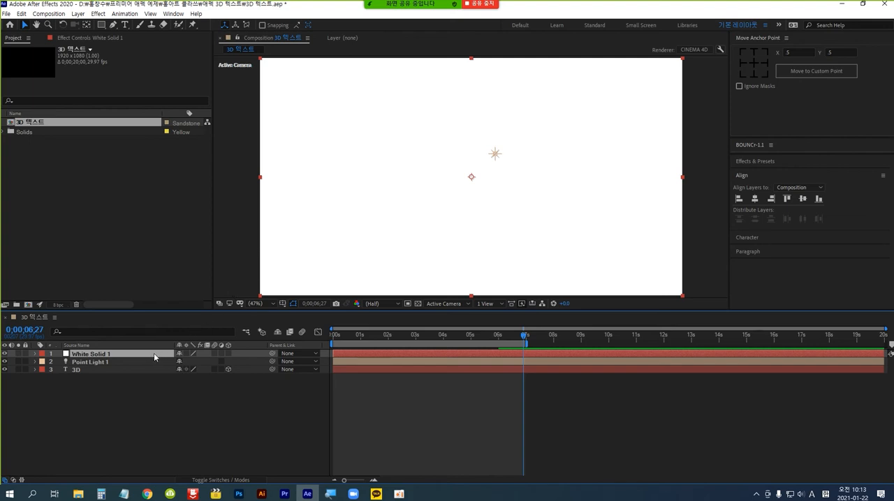
drag(154, 357, 151, 376)
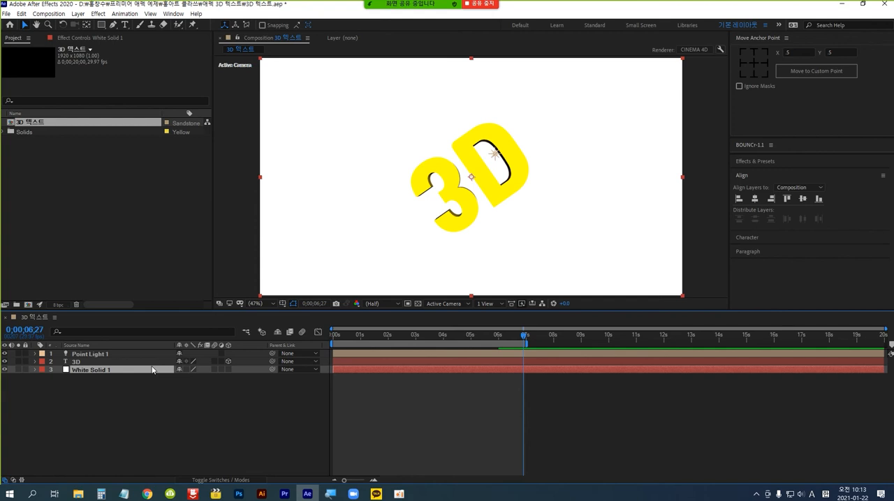
Search the effects for "star" and apply CC Star Burst to the White Solid 1 layer.
click(795, 165)
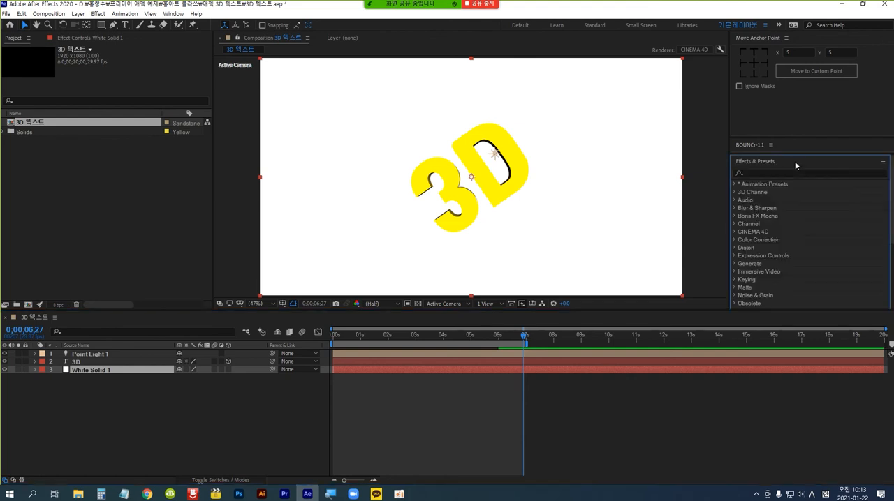
click(779, 173)
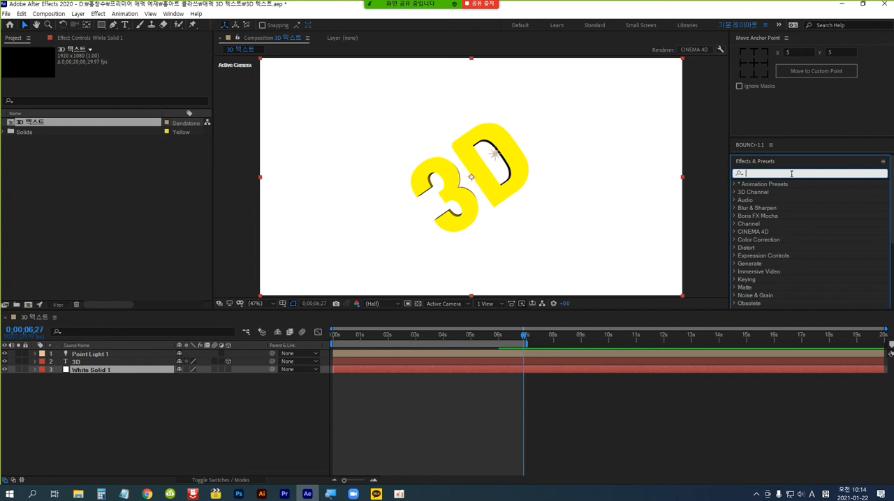
text(star)
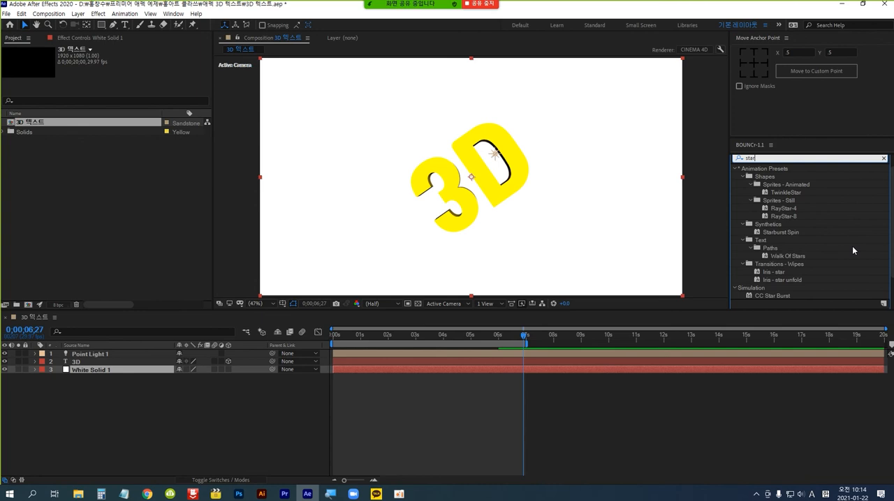
click(781, 298)
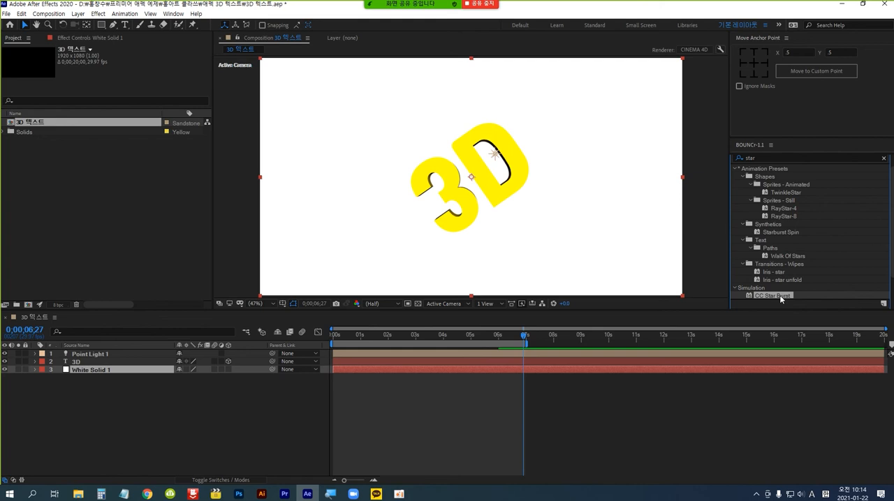
drag(780, 298, 122, 374)
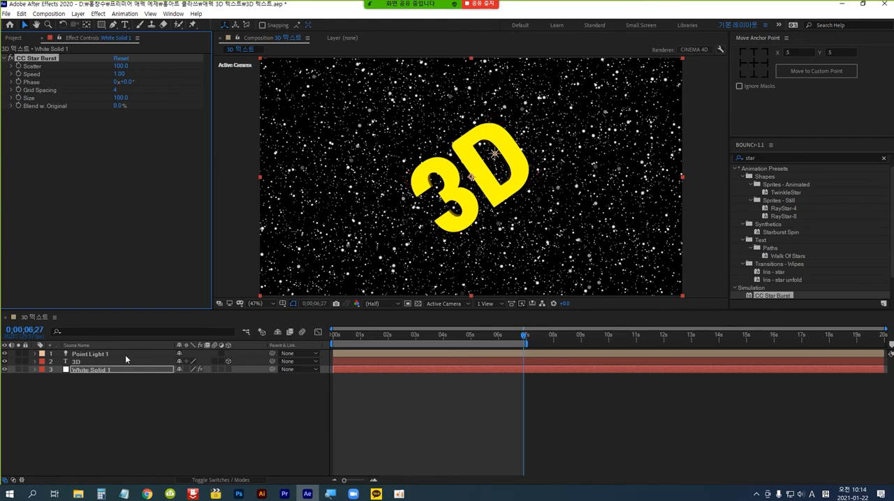
Preview the text over the star background from the start of the composition and return to the first frame.
key(Home)
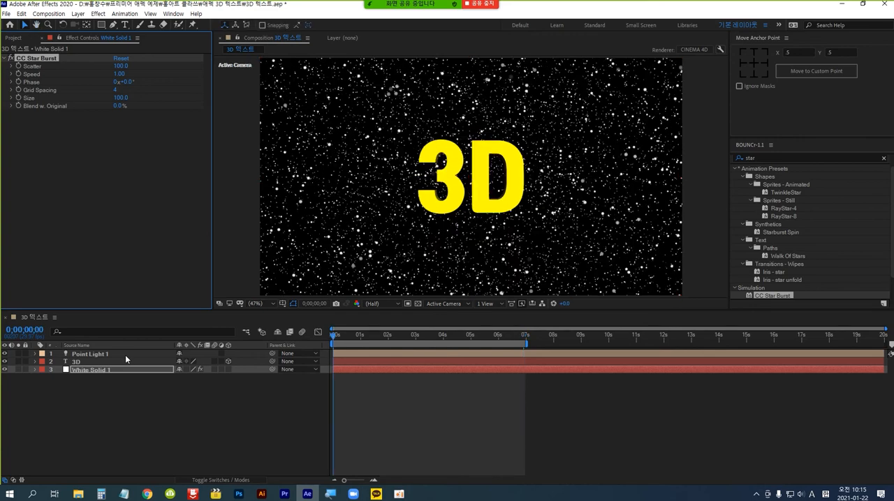
key(space)
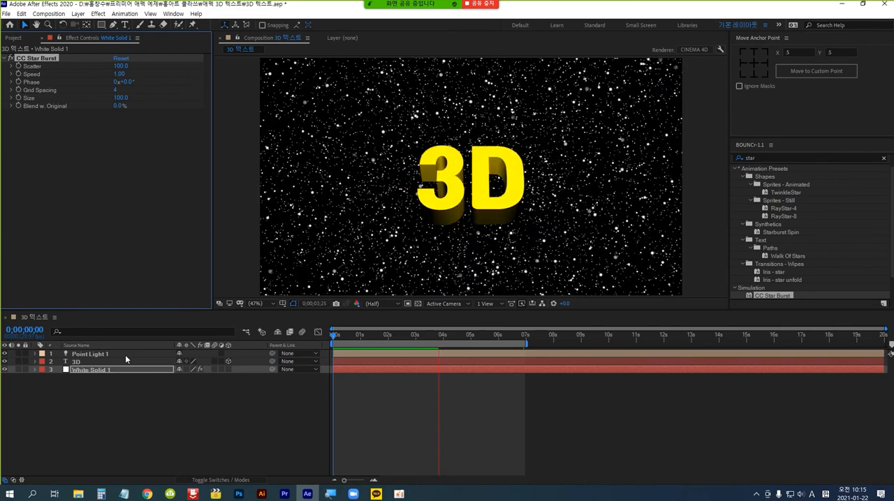
key(space)
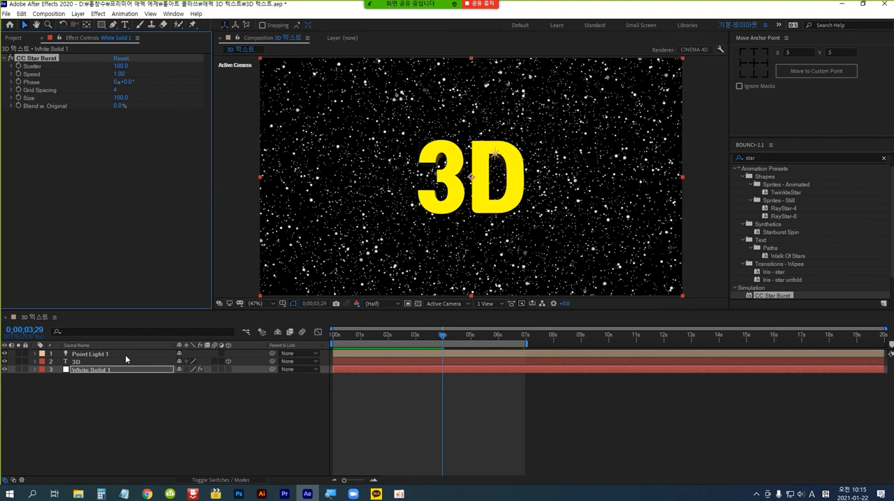
key(Home)
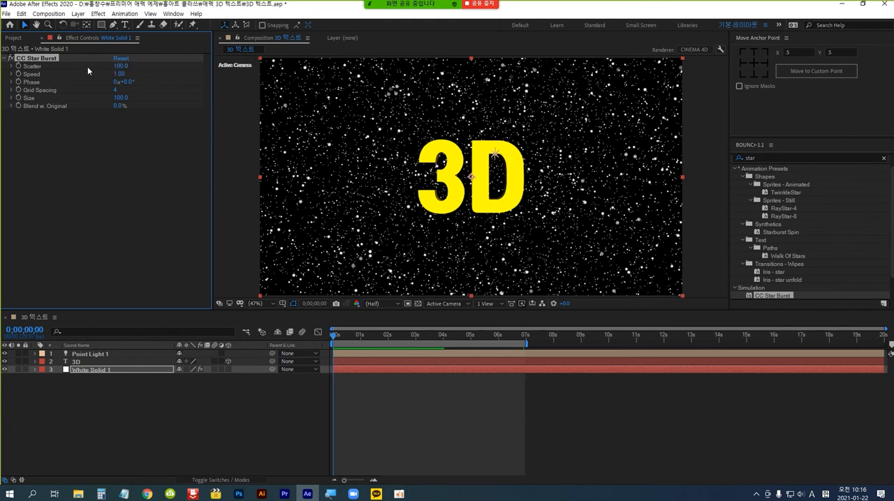
Set the CC Star Burst effect's Scatter to 600 and Speed to 0.3, and start a preview.
click(121, 67)
text(600)
key(Return)
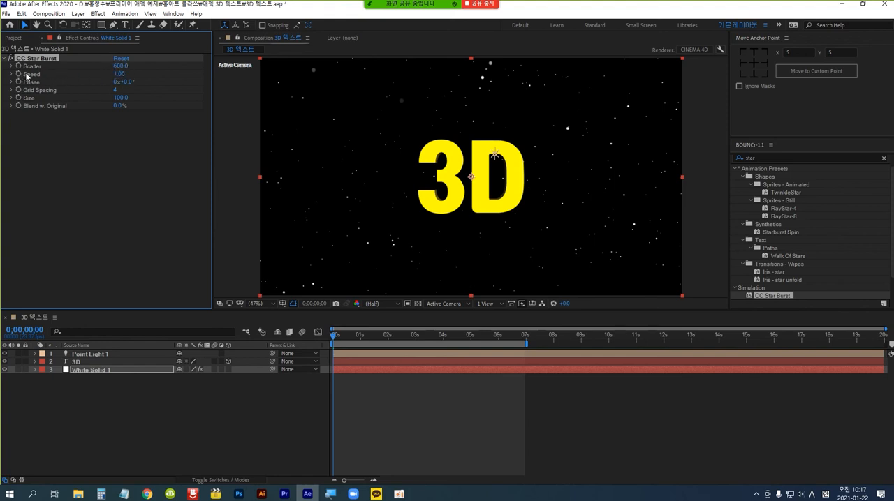
click(118, 75)
text(0.3)
key(Return)
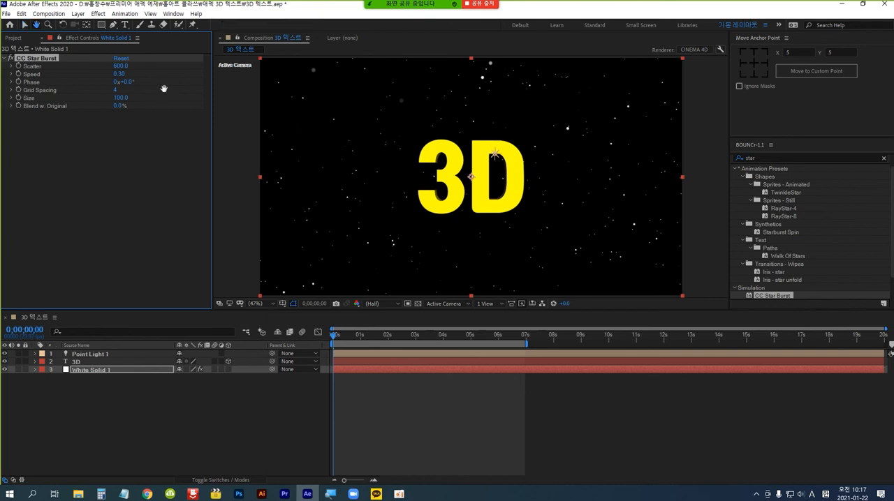
key(space)
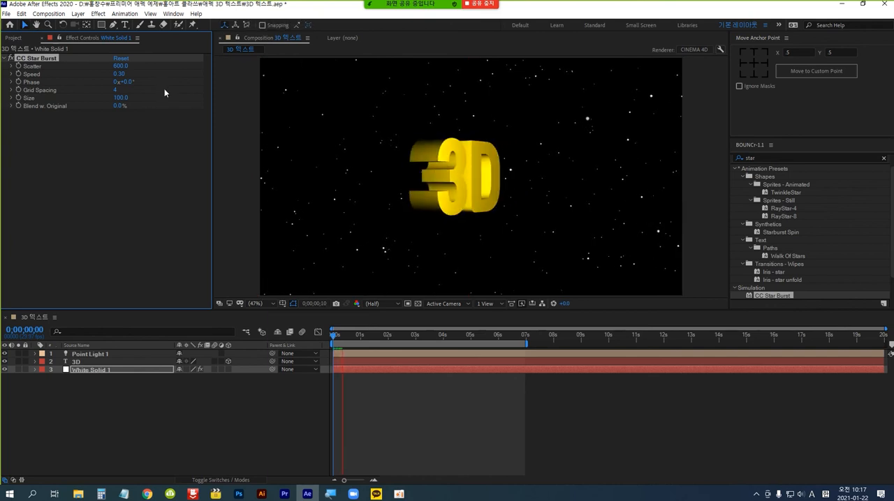
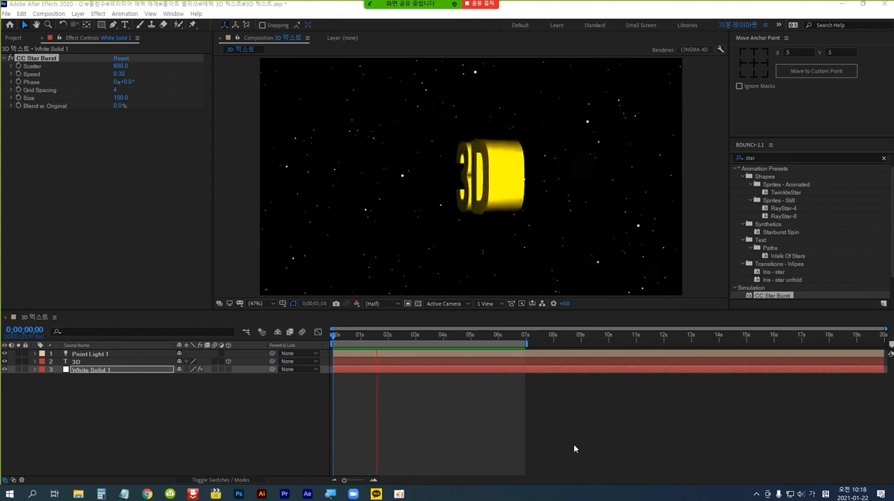
Stop the preview and split the White Solid 1 layer at 0;00;03;00.
click(573, 444)
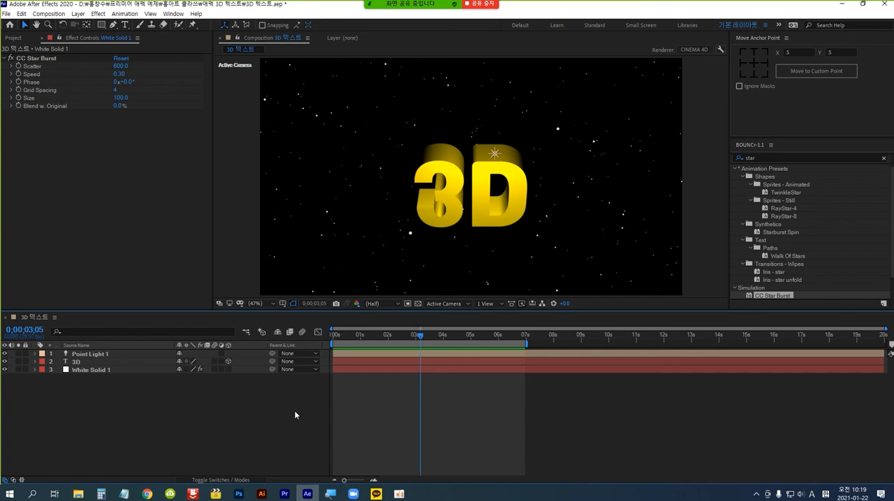
click(102, 371)
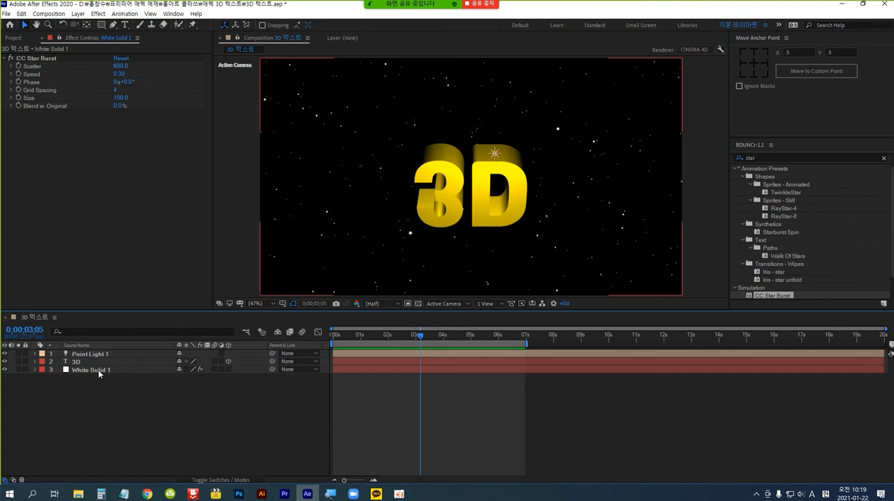
click(98, 369)
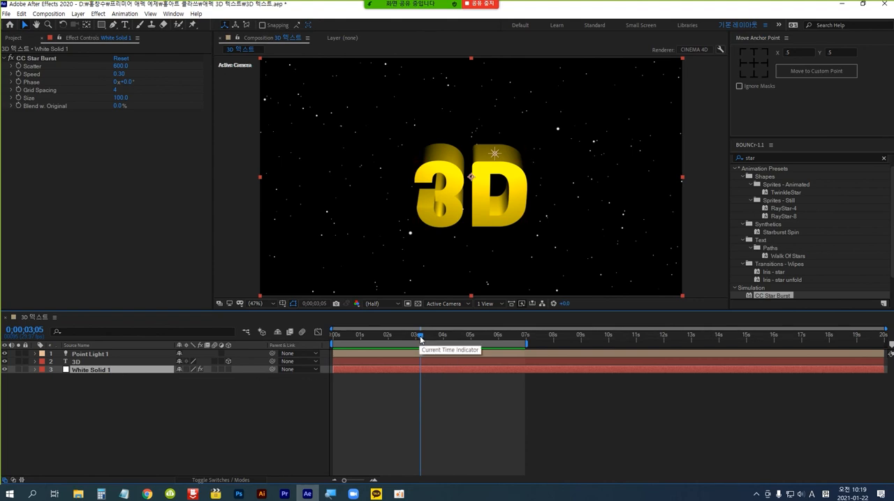
drag(420, 337, 415, 338)
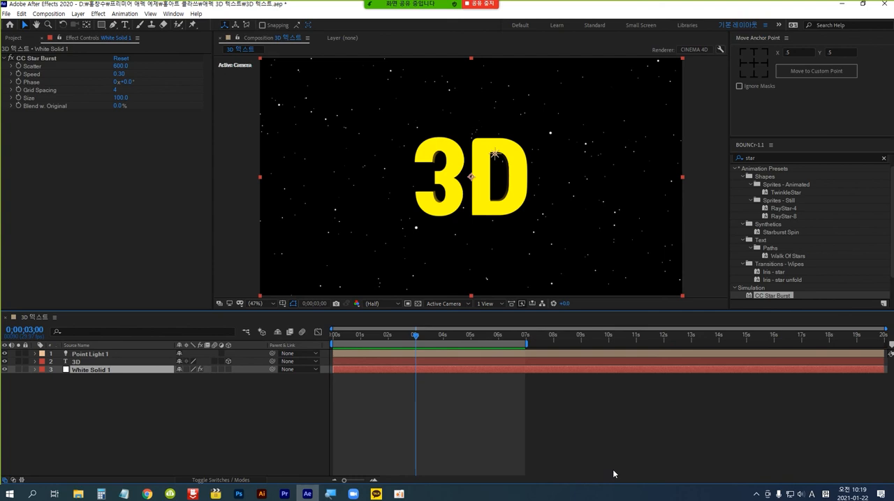
key(ctrl+shift+d)
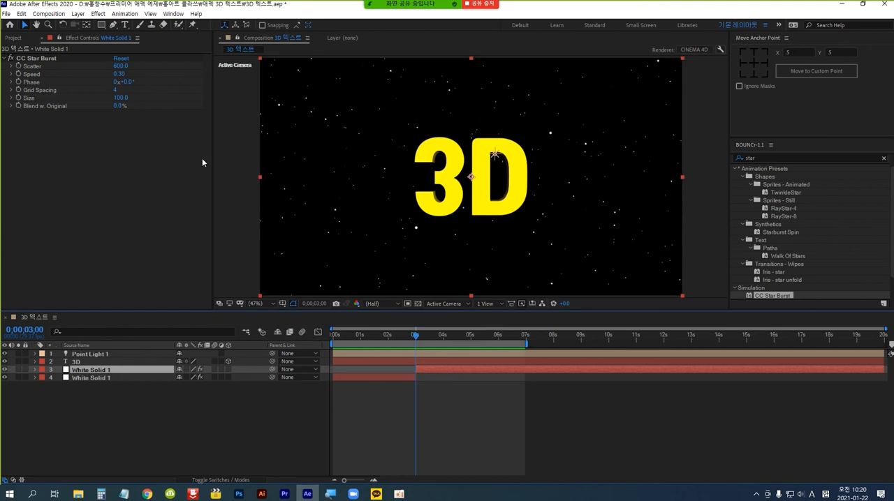
Change the solid starting at 3 seconds to a new solid colored pure green (00FF00), keeping its 1920 x 1080 px size.
click(78, 14)
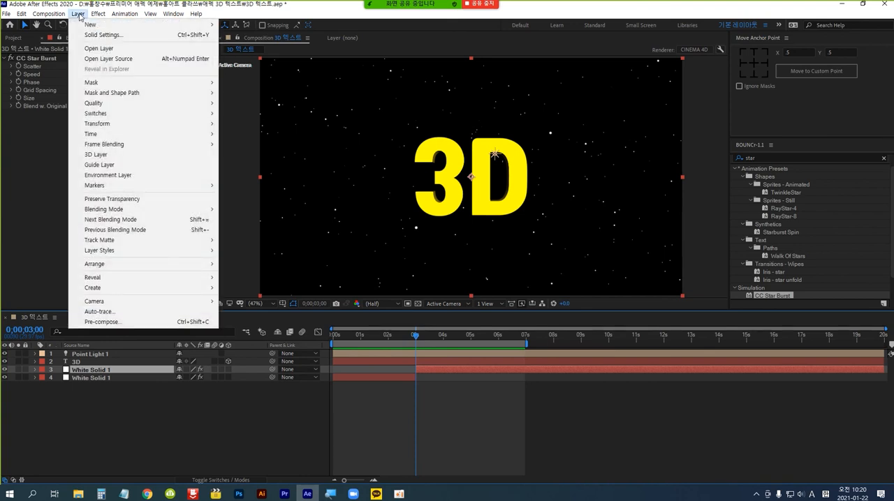
click(127, 35)
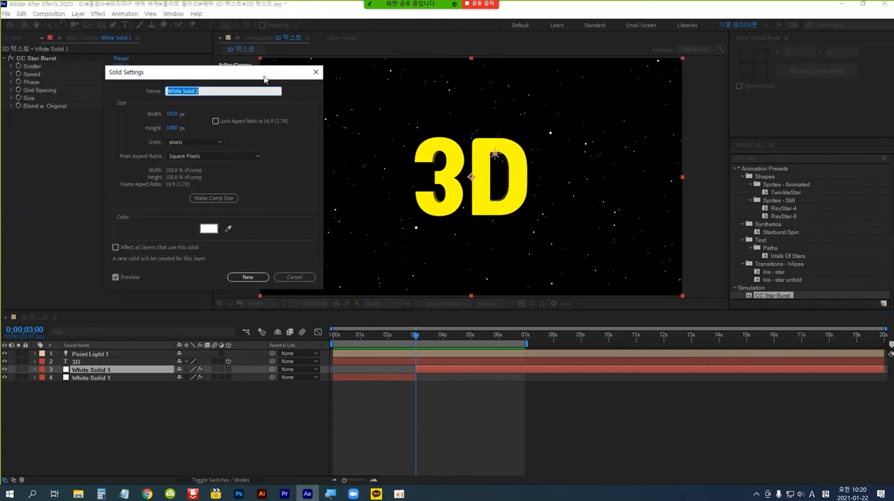
click(210, 230)
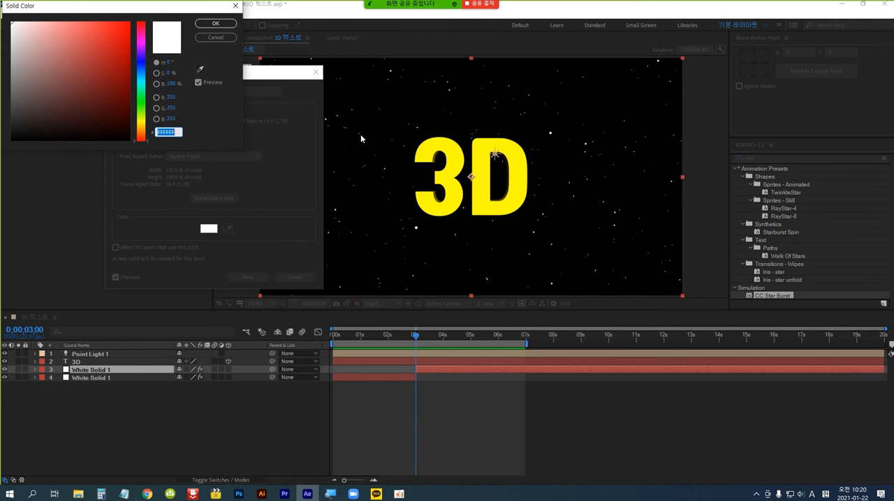
click(141, 104)
click(128, 23)
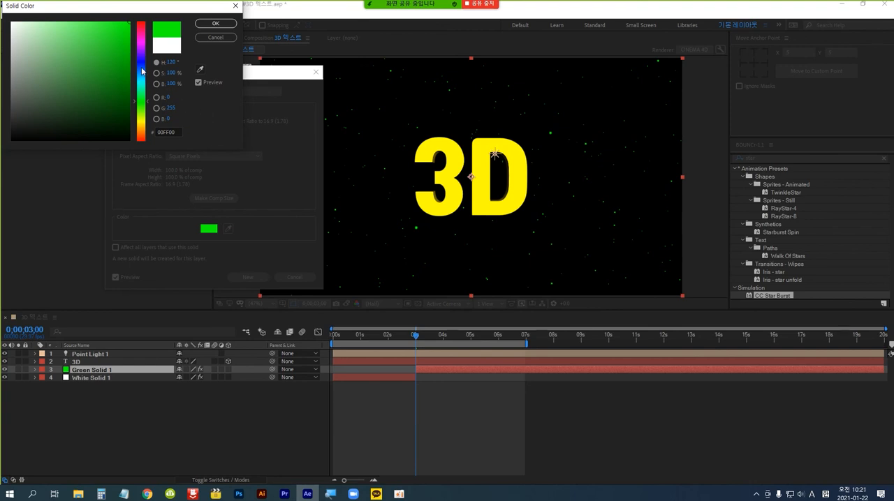
click(213, 25)
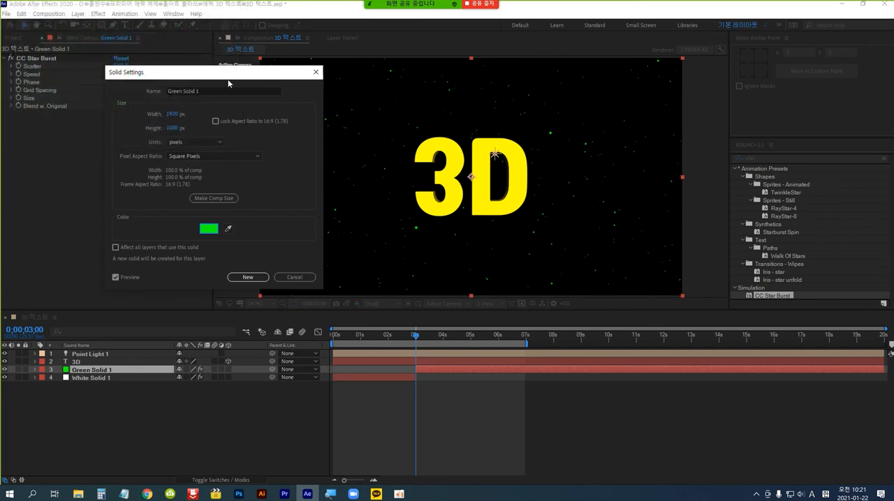
click(248, 277)
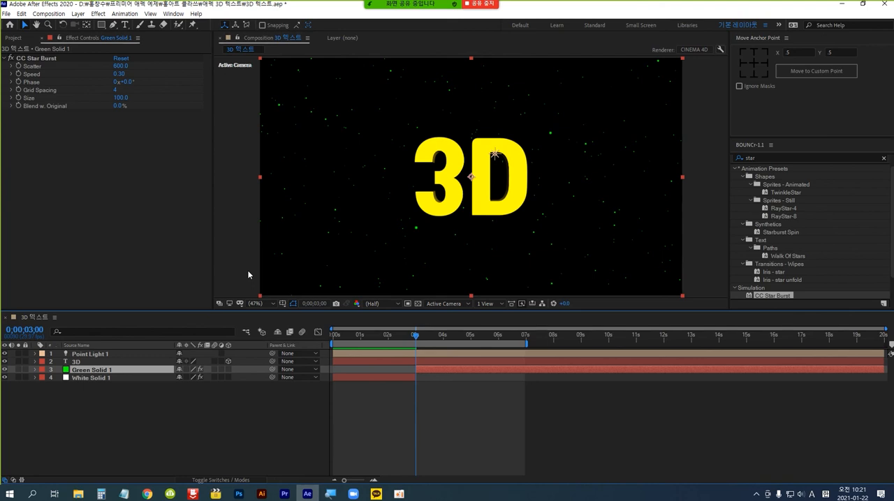
Split the Point Light 1 layer at 0;00;03;00 and set the light color of the second part to light blue (51E8FF).
click(99, 355)
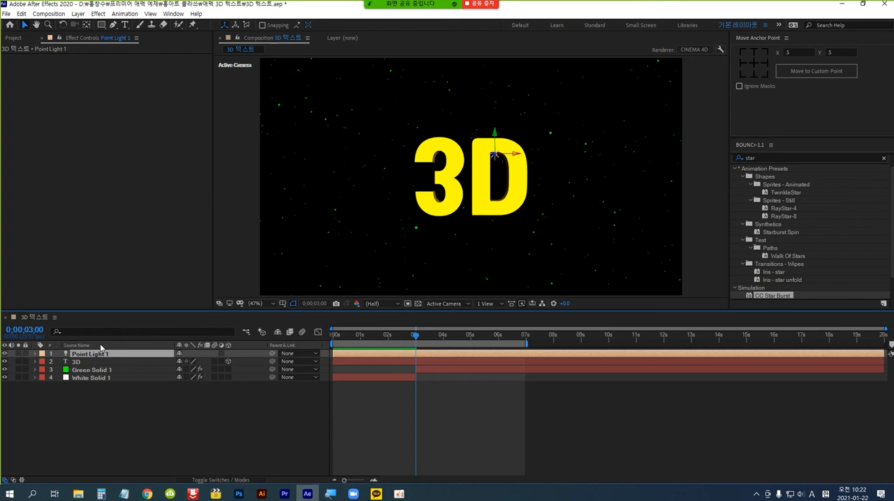
key(ctrl+shift+d)
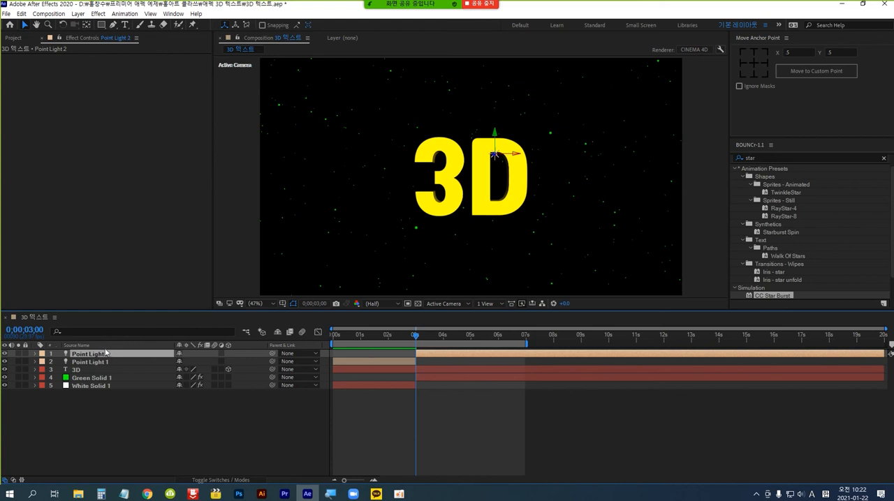
click(36, 354)
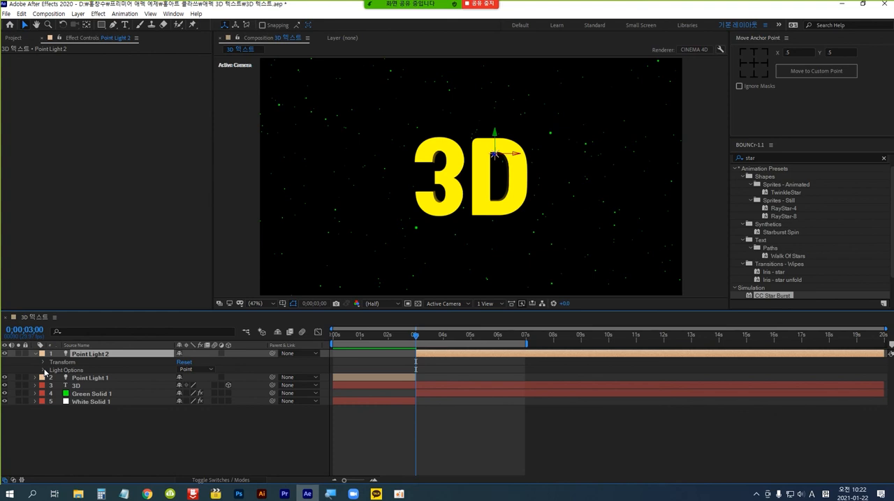
click(44, 370)
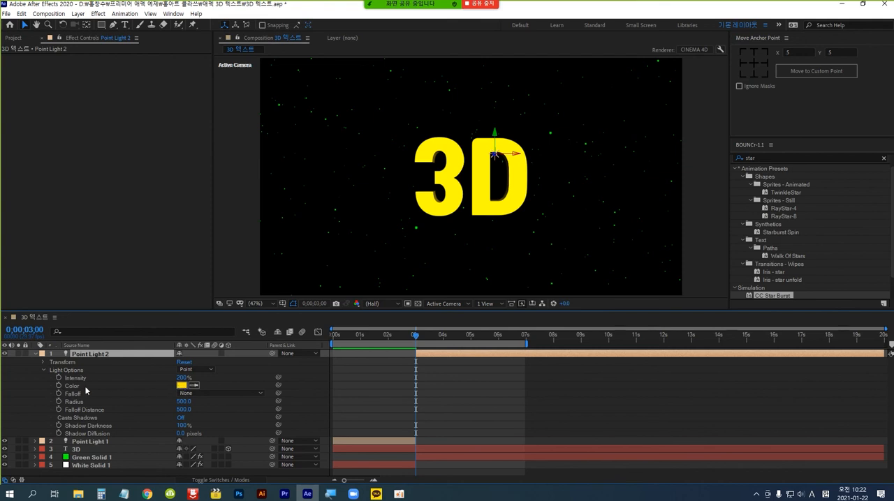
click(181, 387)
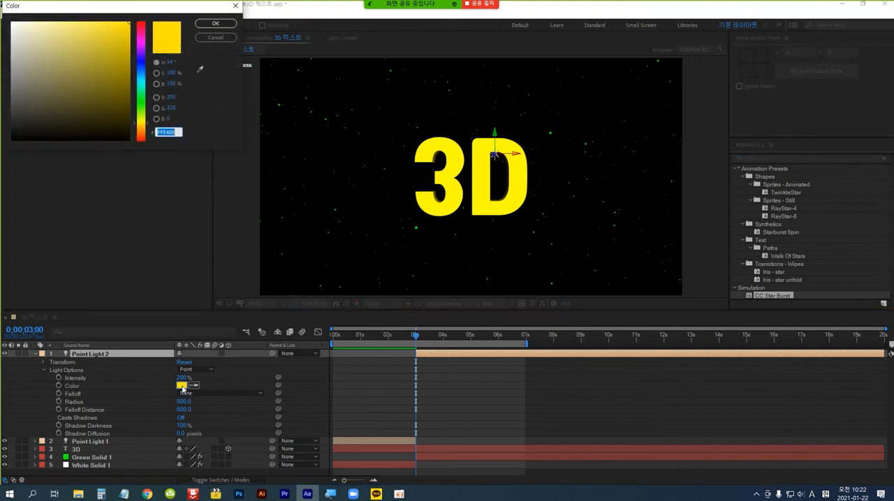
click(141, 78)
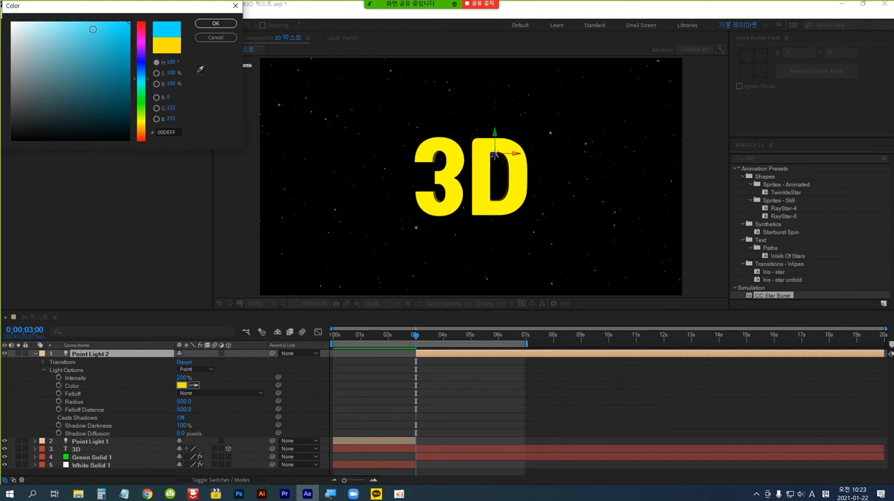
click(91, 19)
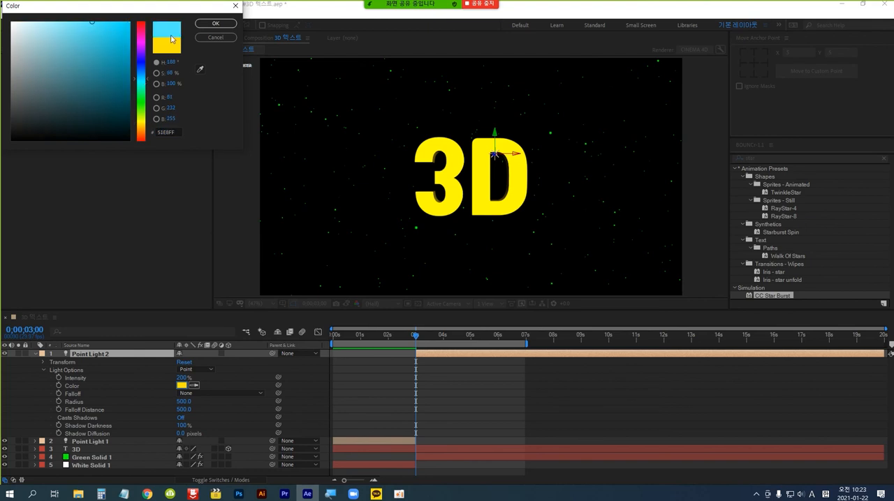
click(224, 26)
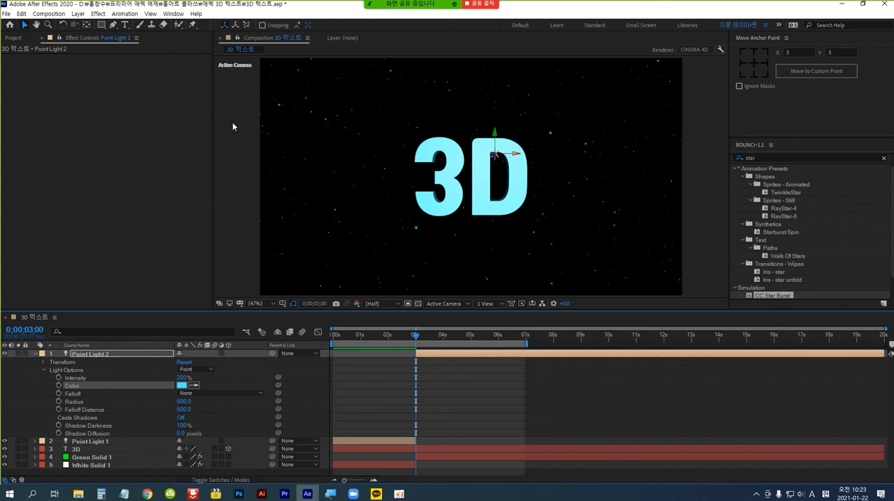
Preview the star and light color changes from the first frame of the composition.
key(Home)
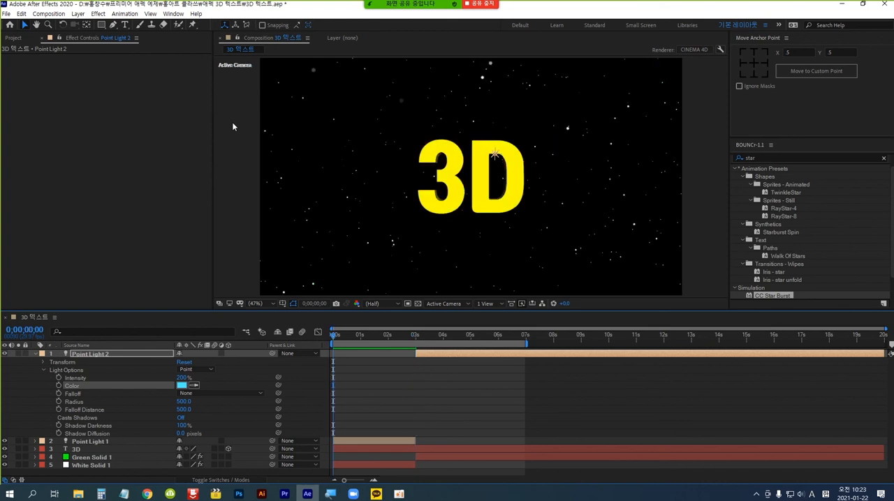
key(space)
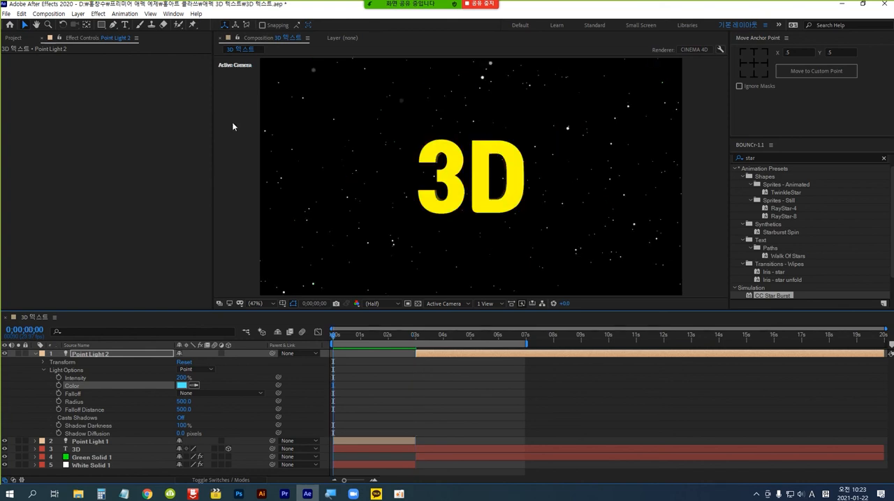